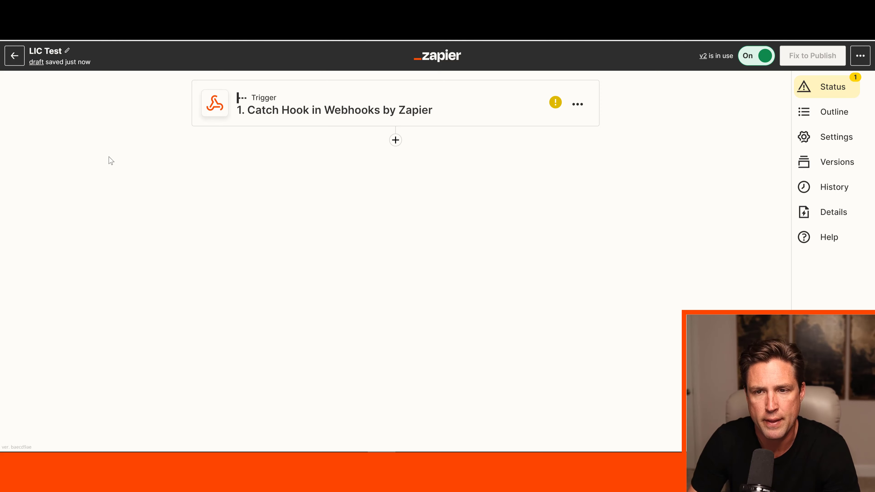
- Examine the Catch Hook trigger's test request data, focusing on the phoneScore and phoneActive fields
left_click(285, 110)
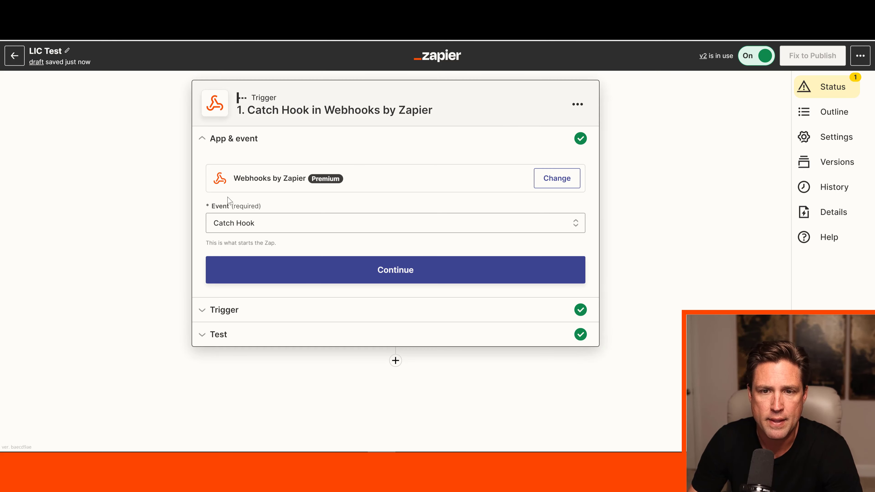
left_click(222, 335)
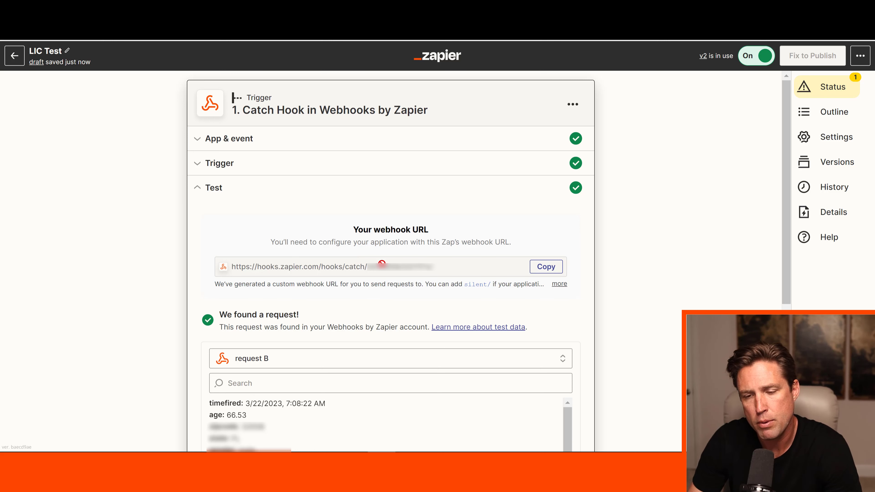
scroll(156, 201, "down", 5)
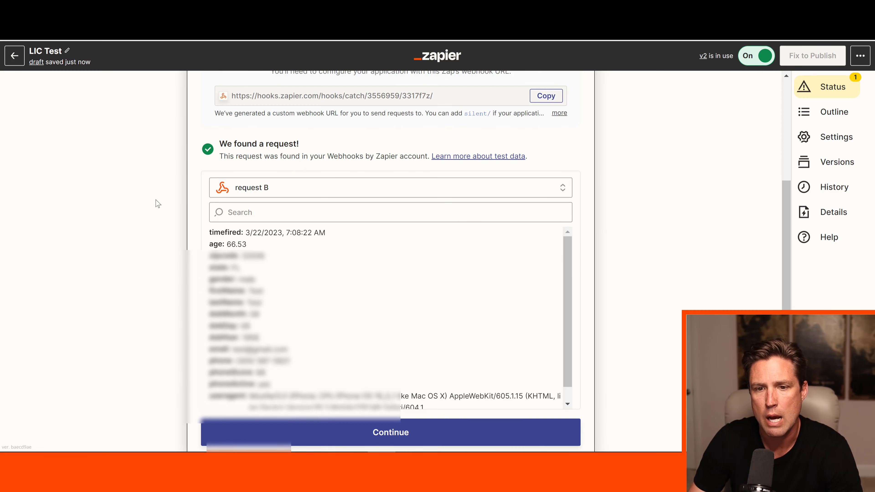
scroll(156, 201, "up", 2)
scroll(164, 201, "down", 2)
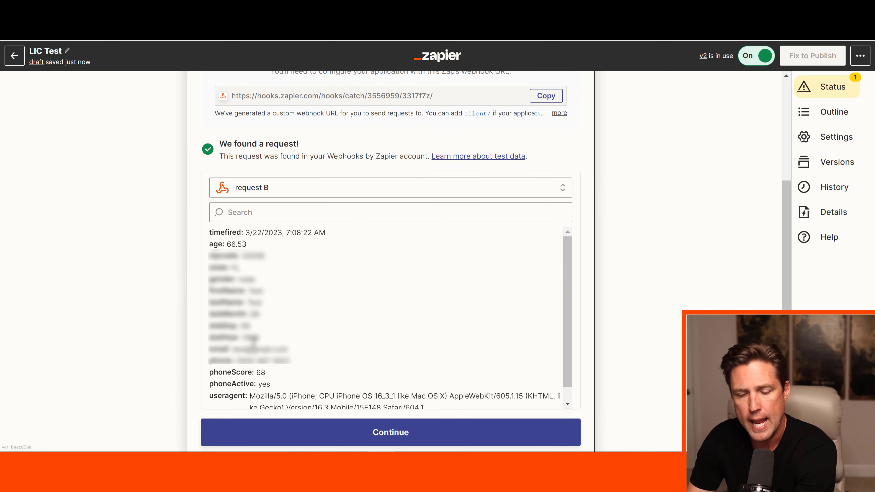
left_click_drag(273, 375, 222, 383)
left_click(153, 283)
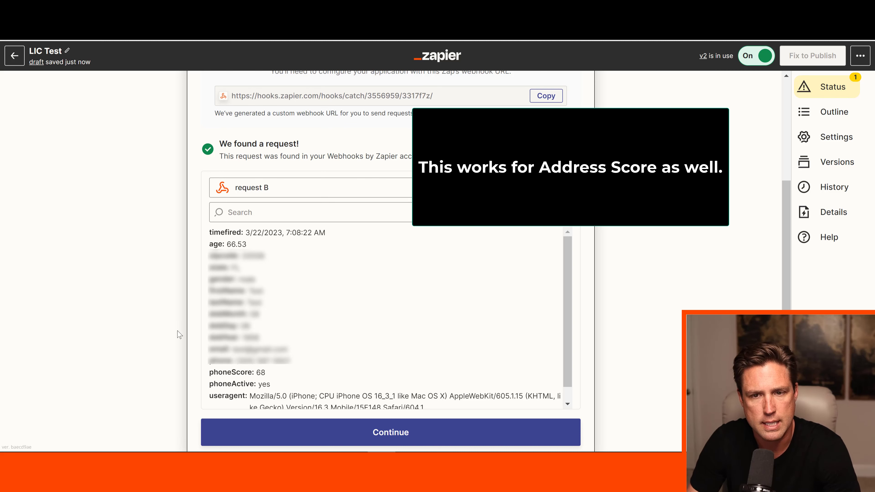
- Continue past the trigger test and add Paths by Zapier as the Zap's second step
left_click(351, 432)
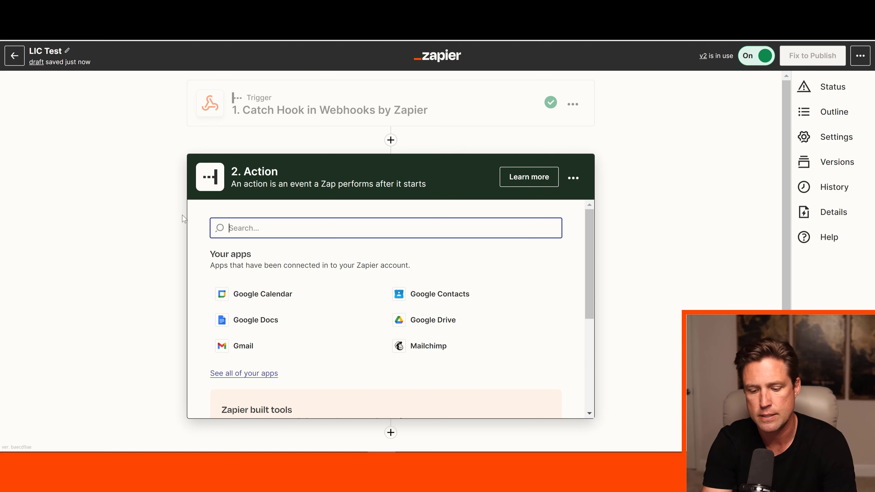
type("path")
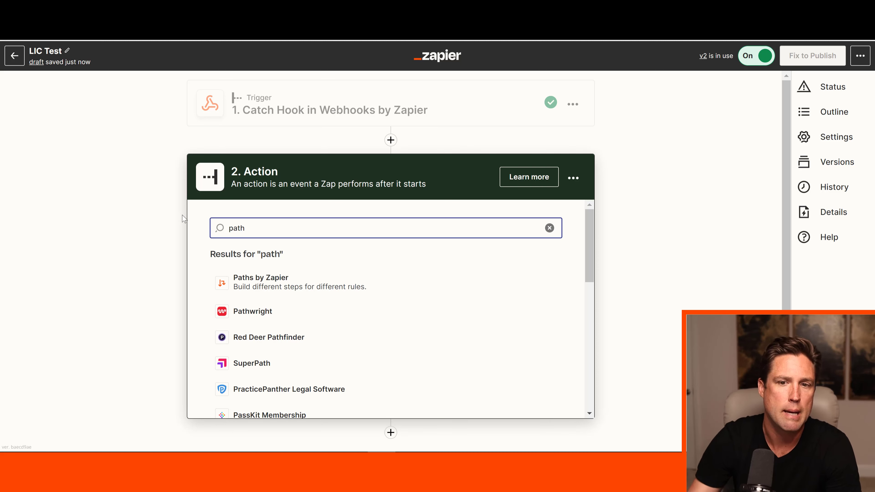
left_click(286, 290)
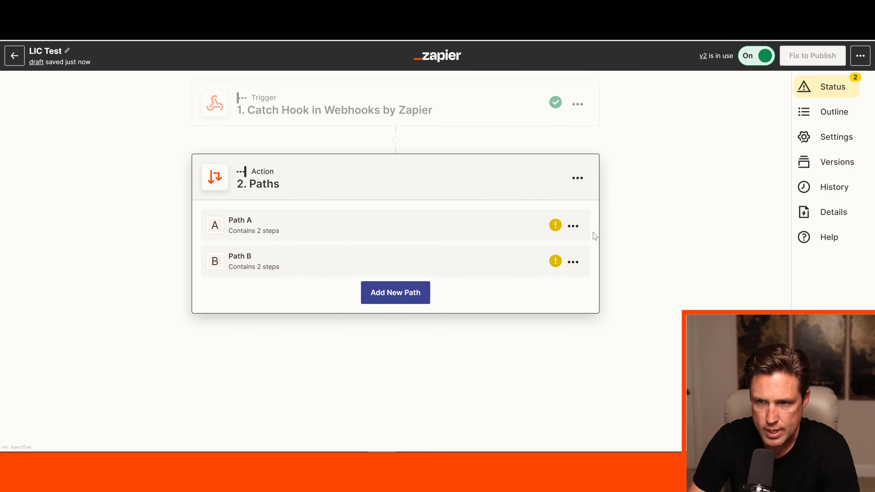
- Rename Path A to "Real Leads" and Path B to "Fake Leads"
left_click(573, 226)
left_click(543, 255)
type("Real Leads")
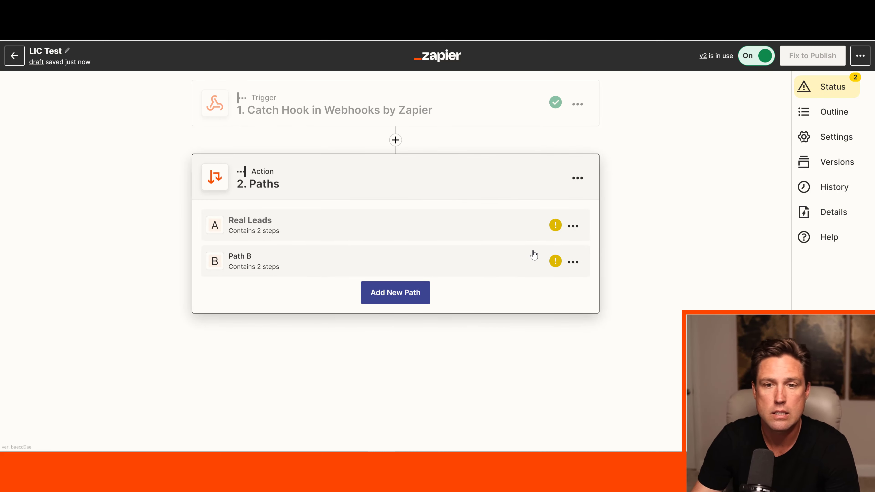
left_click(573, 262)
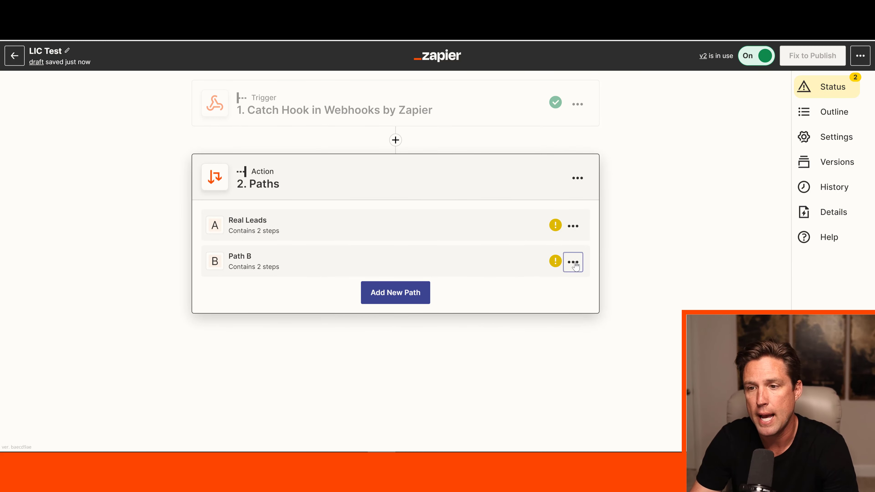
left_click(546, 286)
type("Fa")
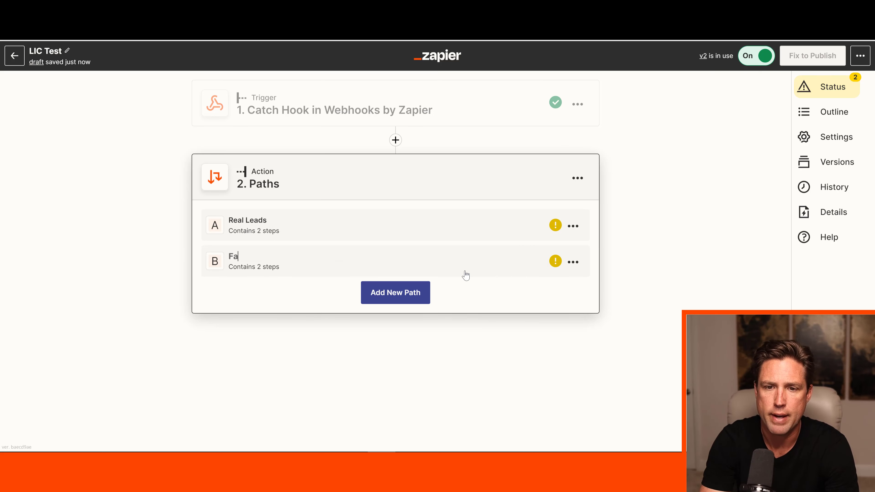
type("ke Leads")
left_click(113, 211)
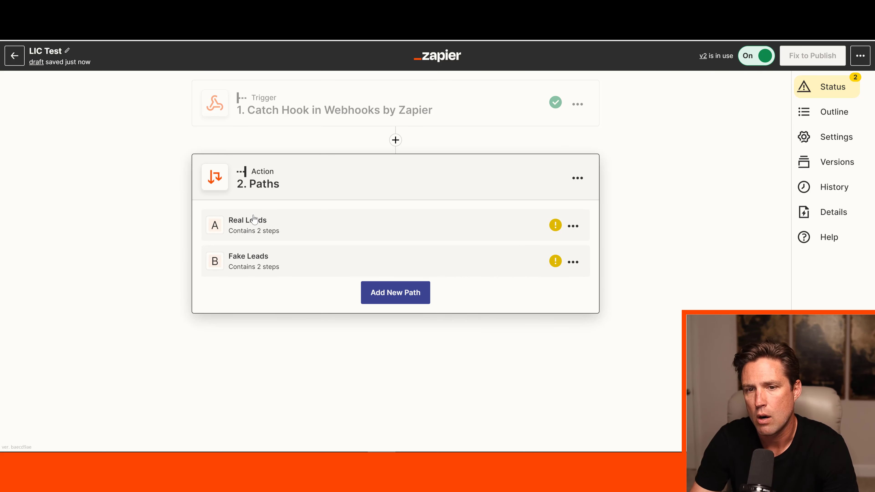
- Set the Real Leads path rule to continue only if Phone Score is (Number) Greater than 67
left_click(259, 227)
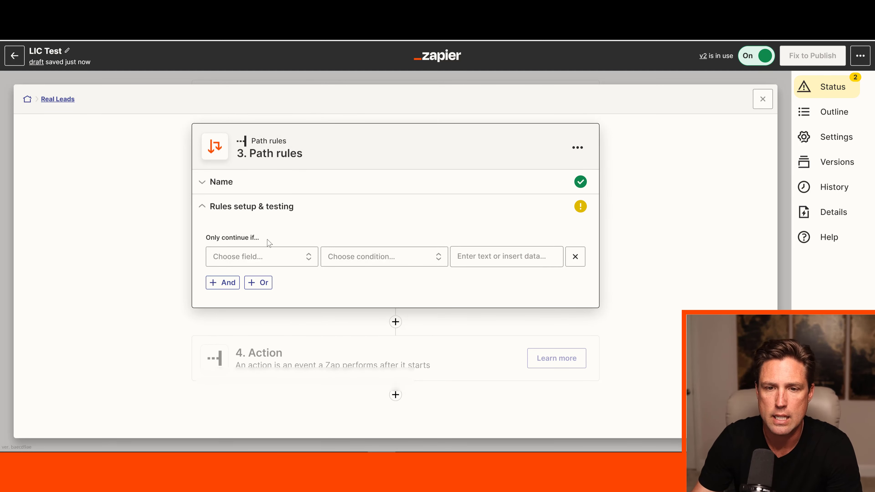
left_click(250, 258)
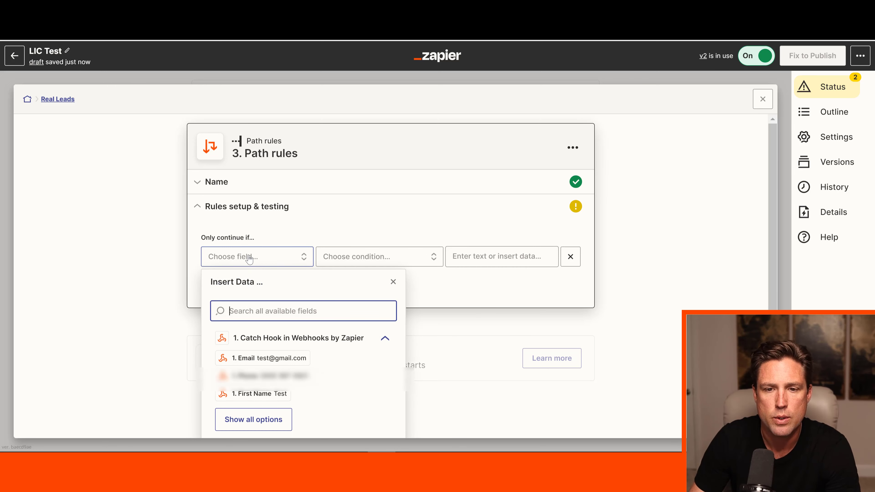
type("score")
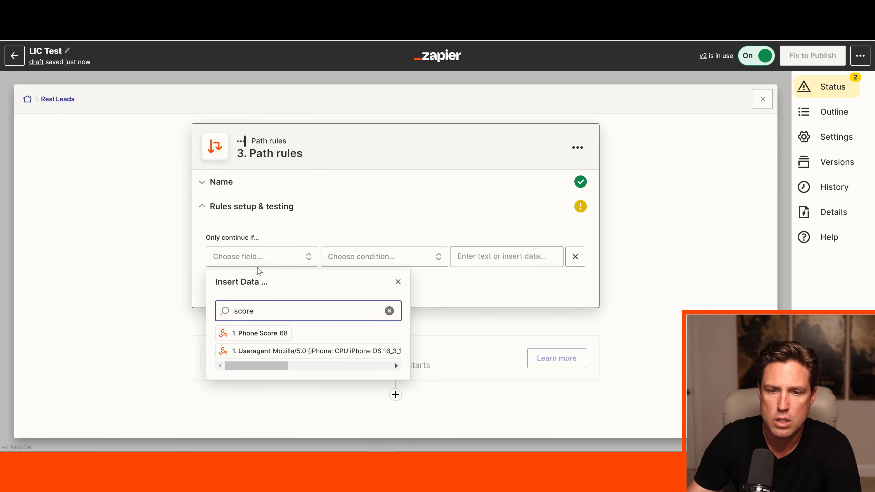
left_click(255, 332)
left_click(382, 259)
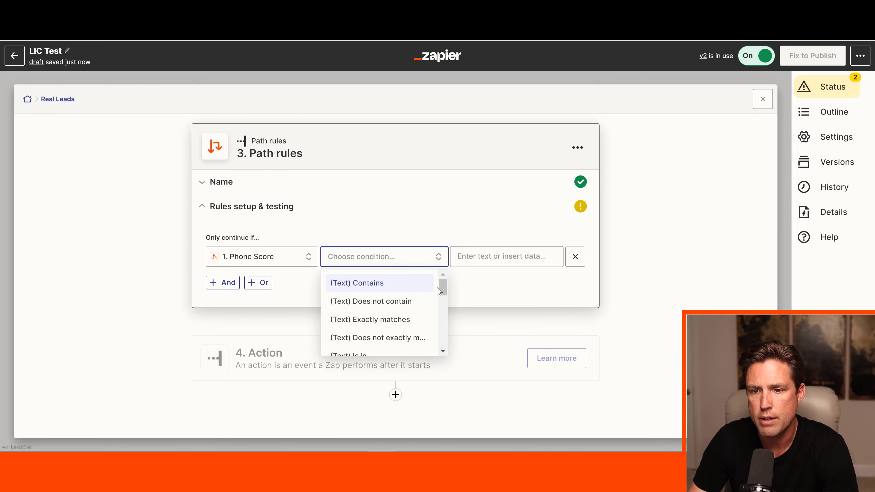
left_click_drag(439, 291, 439, 322)
left_click(426, 310)
left_click(453, 257)
type("67")
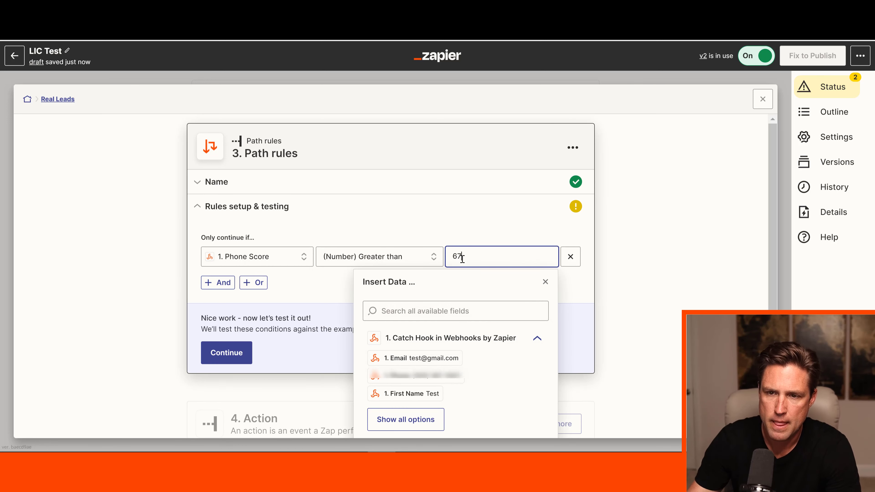
left_click(405, 236)
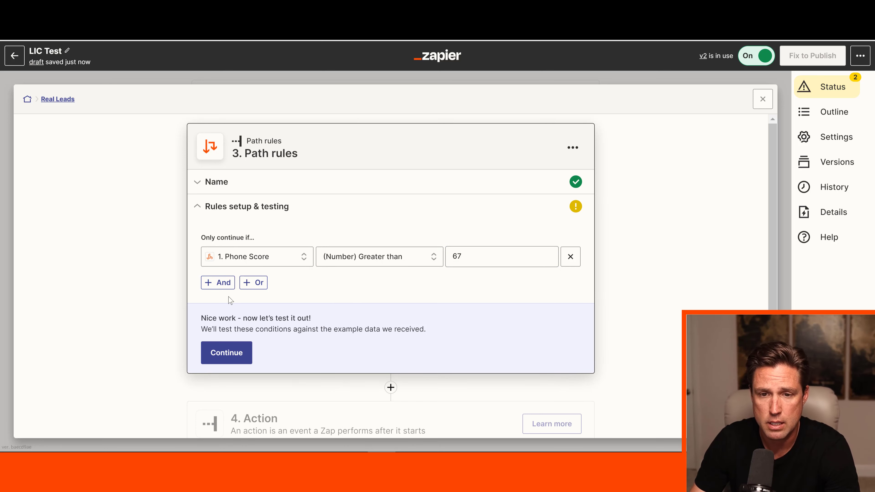
- Add an And condition to the Real Leads rules requiring Phone Active (Text) Contains "yes", and run the rule test
left_click(213, 284)
left_click(255, 285)
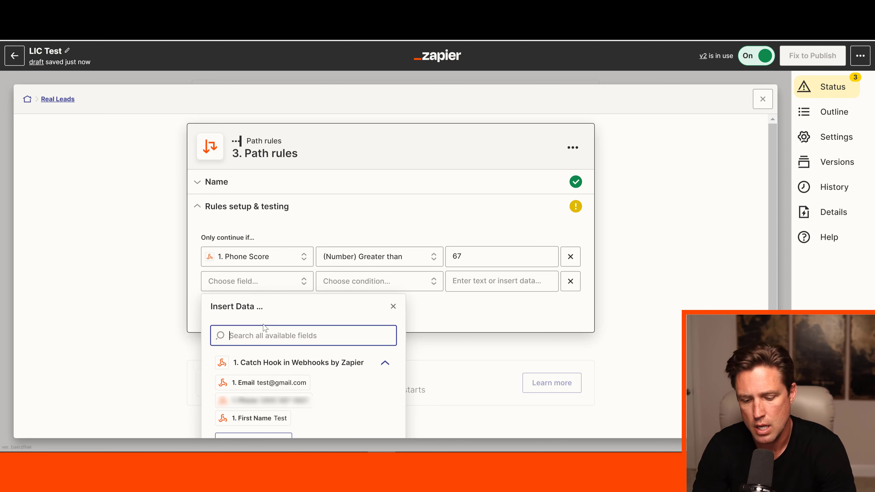
type("actice")
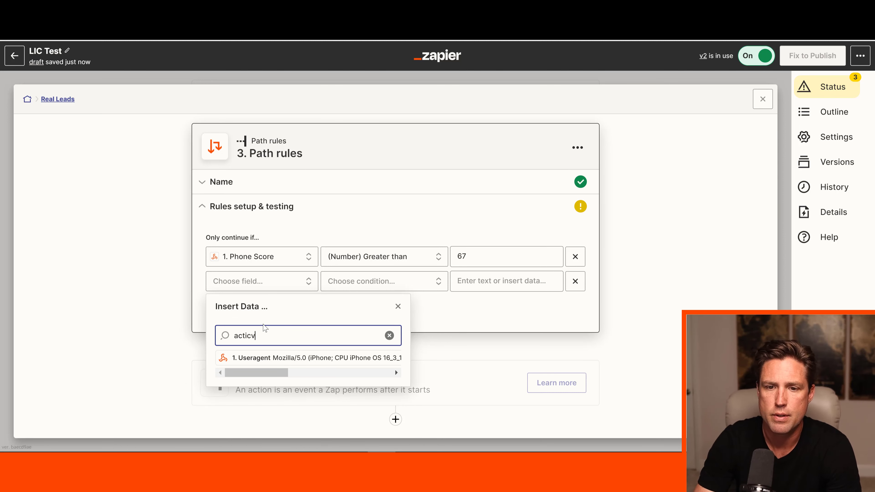
key("BackSpace")
key("BackSpace")
type("ve")
left_click(277, 358)
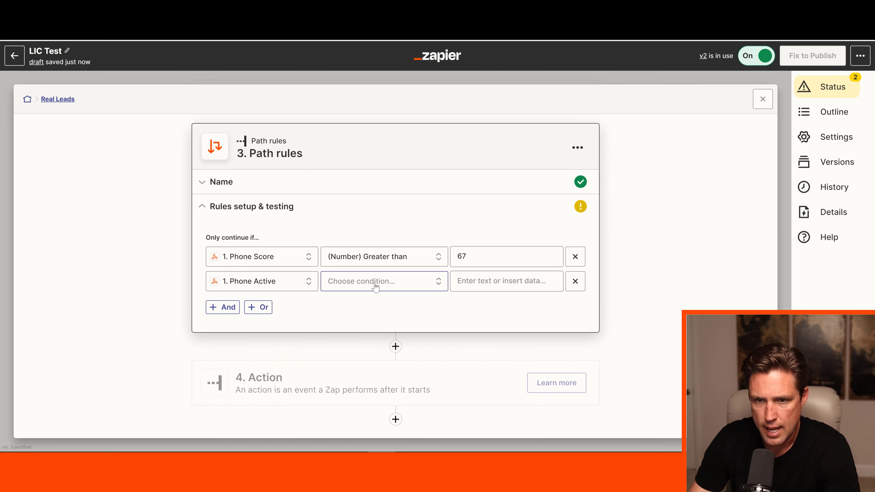
left_click(375, 287)
left_click(379, 307)
left_click(494, 279)
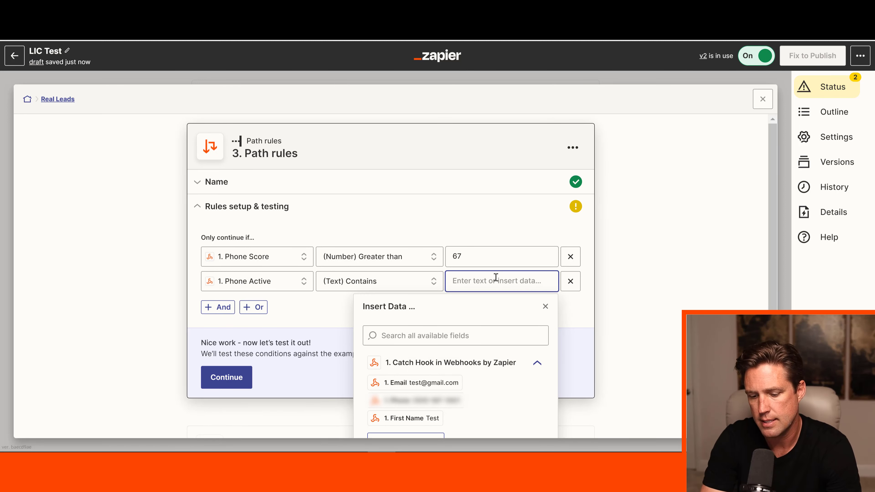
type("yes")
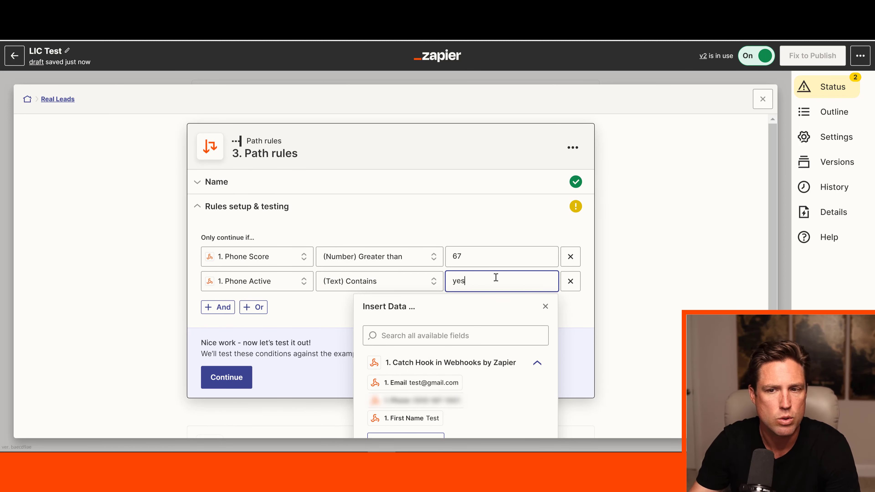
left_click(369, 225)
left_click(230, 379)
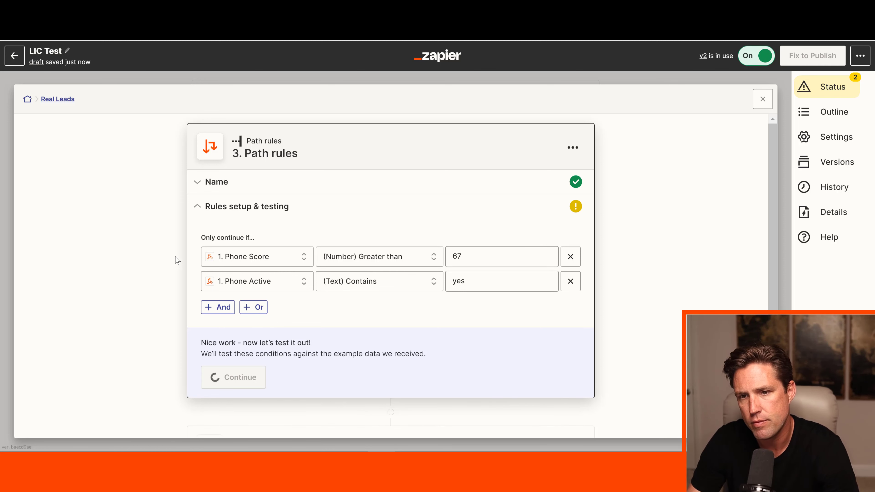
- Switch to the Fake Leads path and open its path rules for setup
left_click(54, 100)
left_click(88, 218)
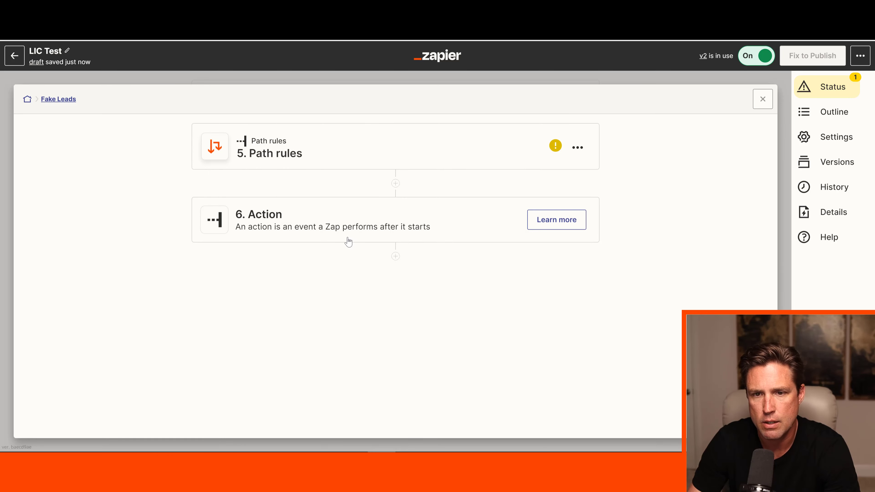
left_click(347, 238)
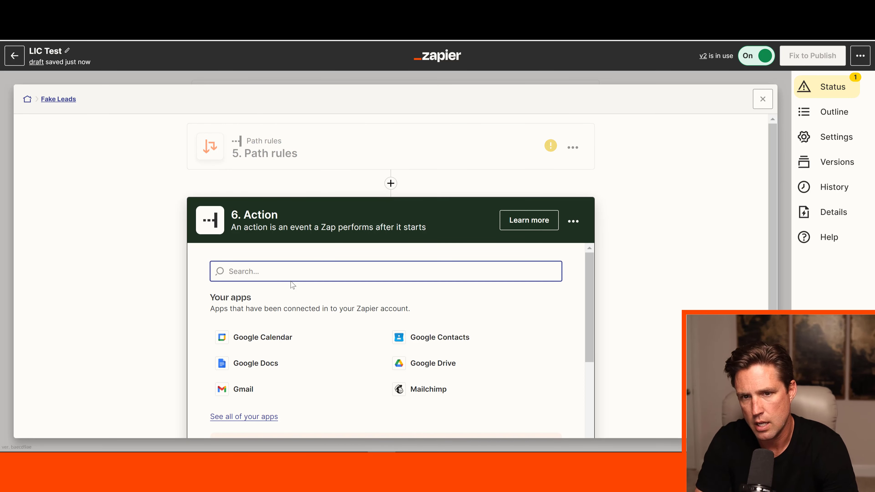
left_click(253, 151)
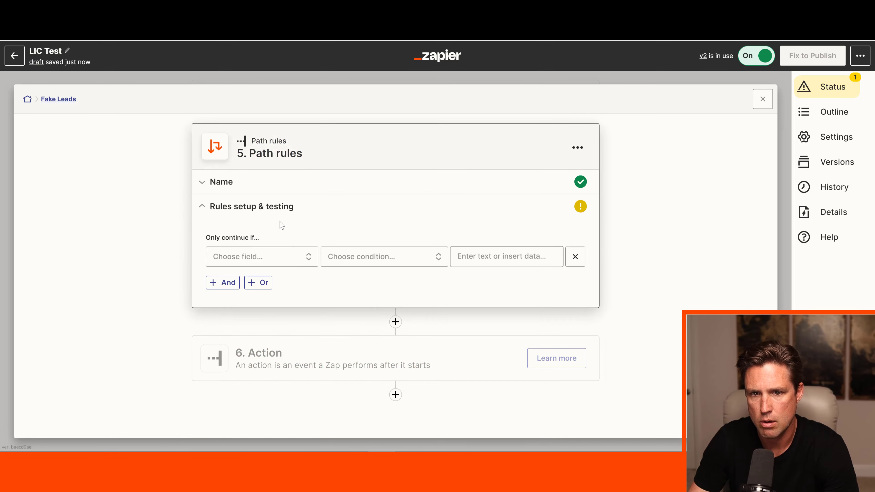
- Set the Fake Leads path rule to continue only if Phone Score is (Number) Less than 68
left_click(246, 255)
type("score")
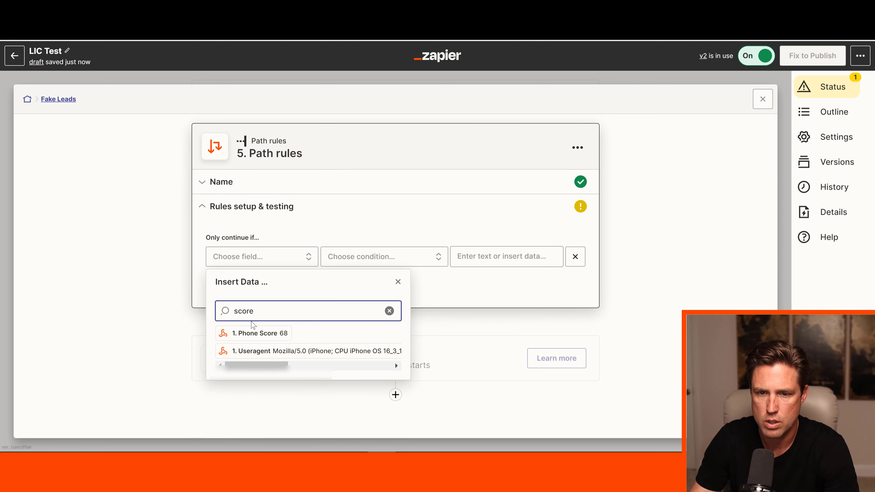
left_click(254, 332)
left_click(386, 257)
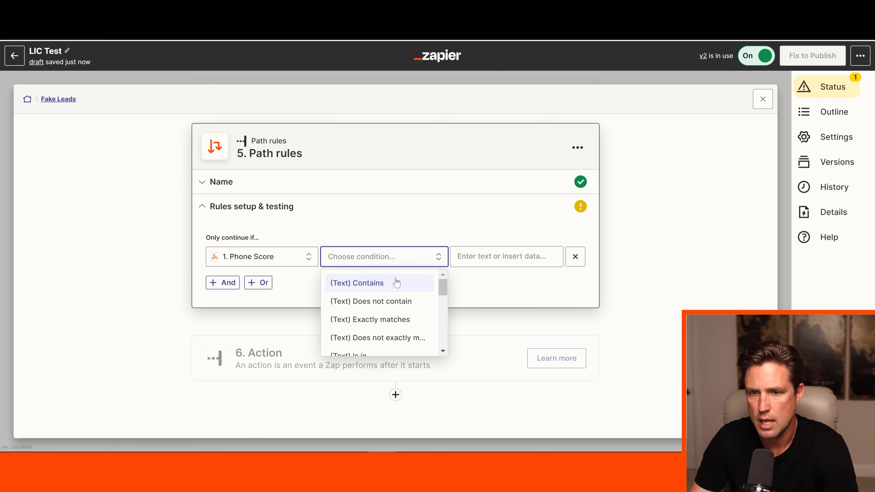
scroll(410, 303, "down", 2)
left_click_drag(442, 298, 444, 312)
scroll(443, 312, "down", 1)
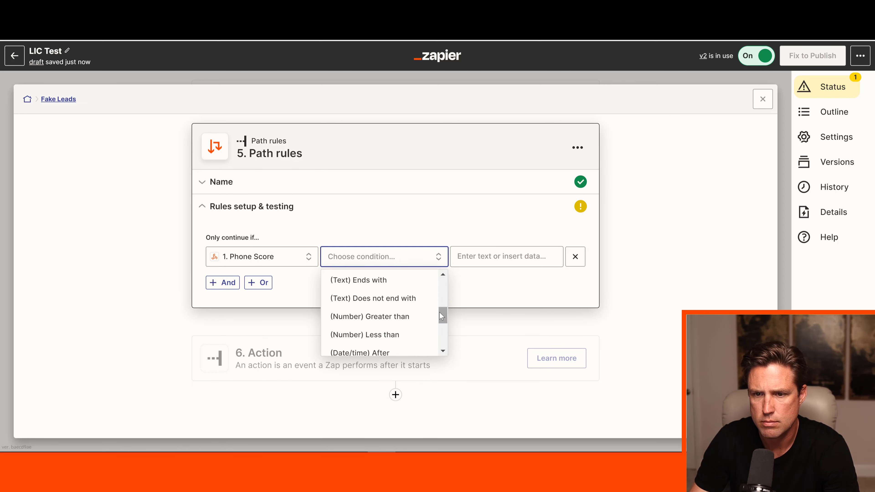
left_click(390, 334)
left_click(475, 257)
type("68")
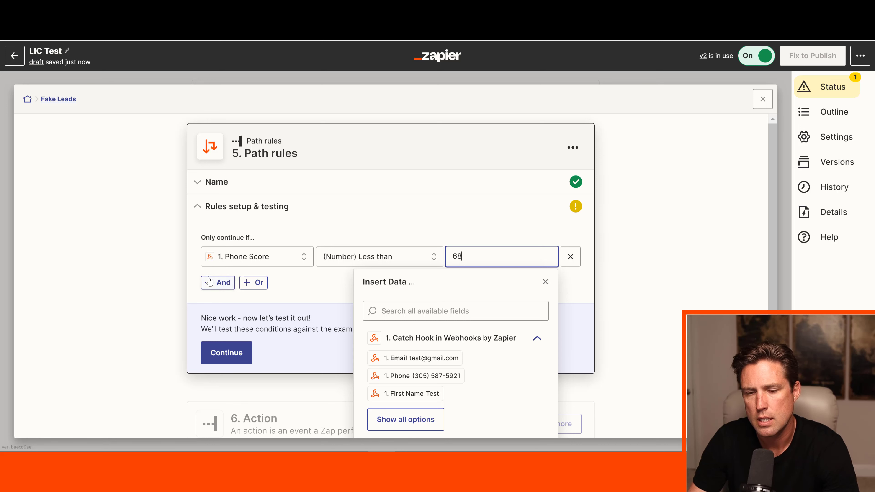
- Add an Or condition to the Fake Leads rules so the path also continues if Phone Active (Text) Contains "no"
left_click(255, 283)
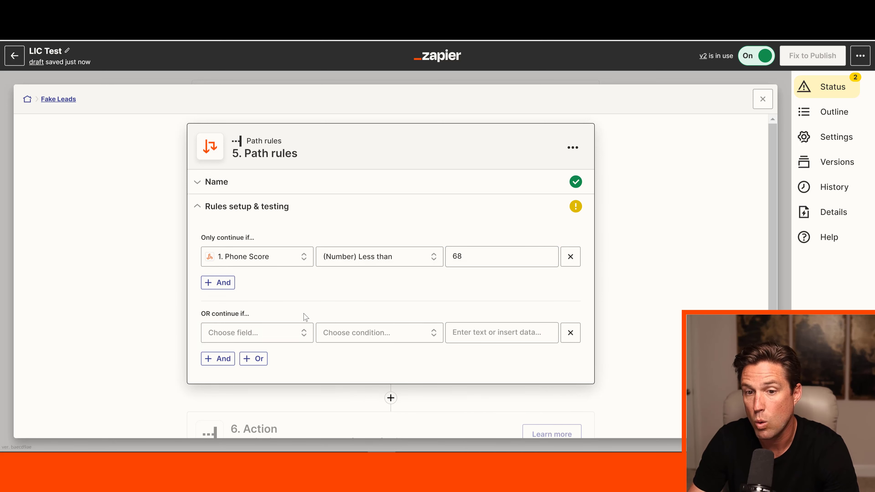
left_click(255, 332)
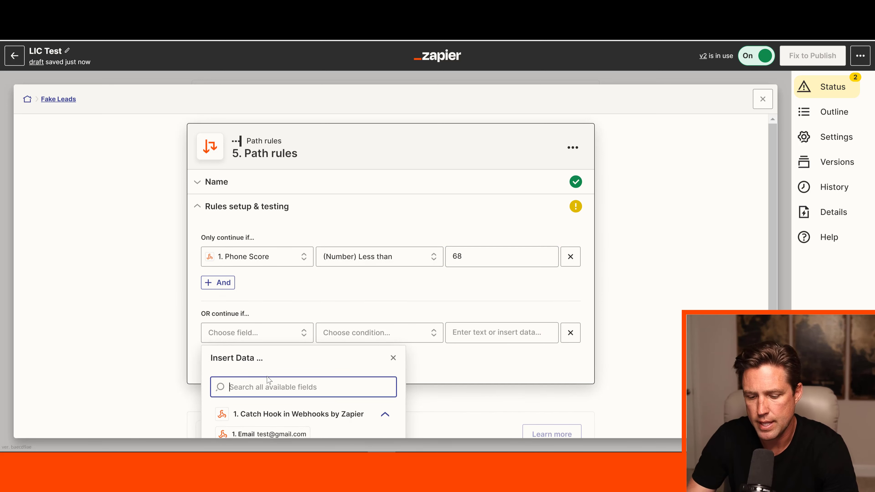
type("activce")
key("BackSpace")
key("BackSpace")
type("e")
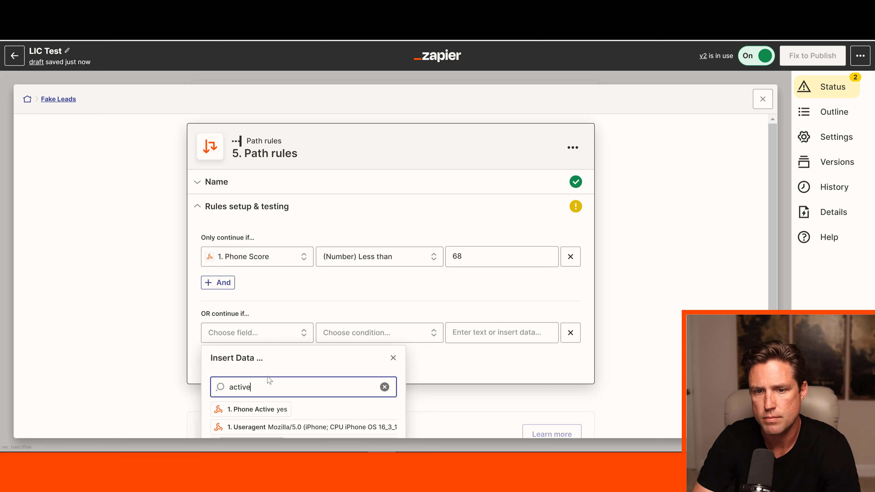
left_click(261, 409)
left_click(360, 336)
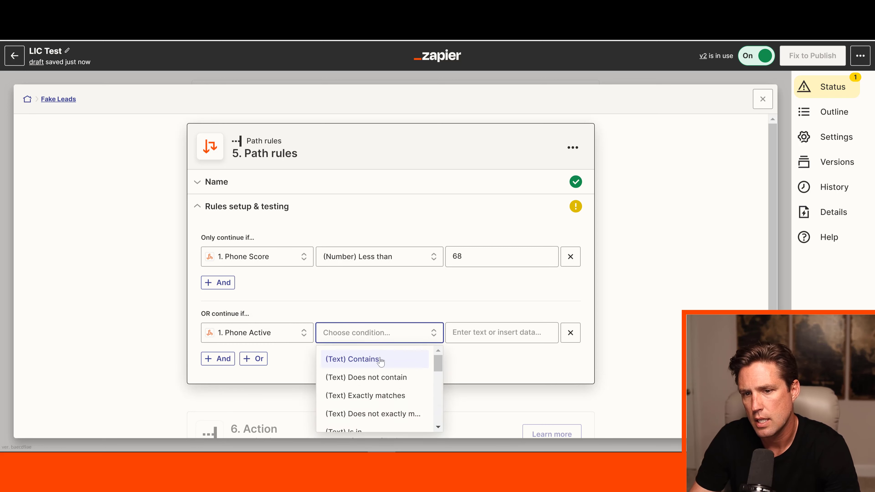
left_click(351, 358)
left_click(471, 334)
type("no")
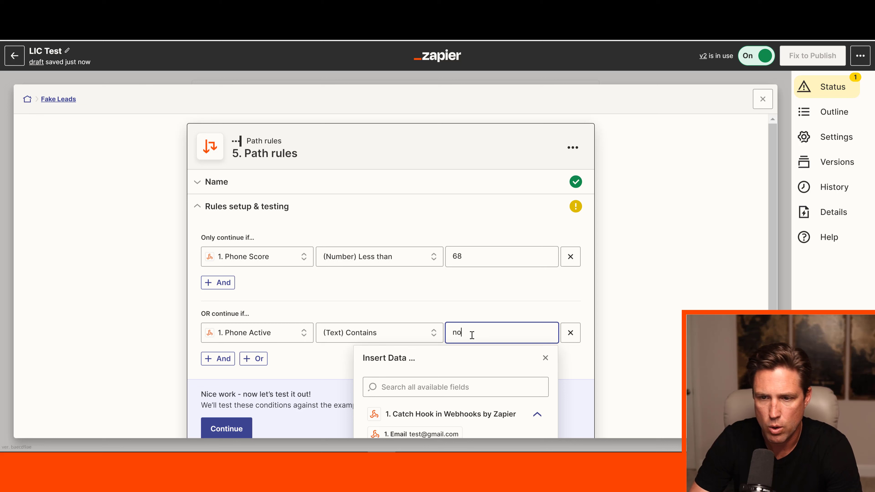
- Test the Fake Leads path rules against the sample data and check the test result
triple_click(323, 205)
scroll(375, 323, "down", 2)
left_click(375, 322)
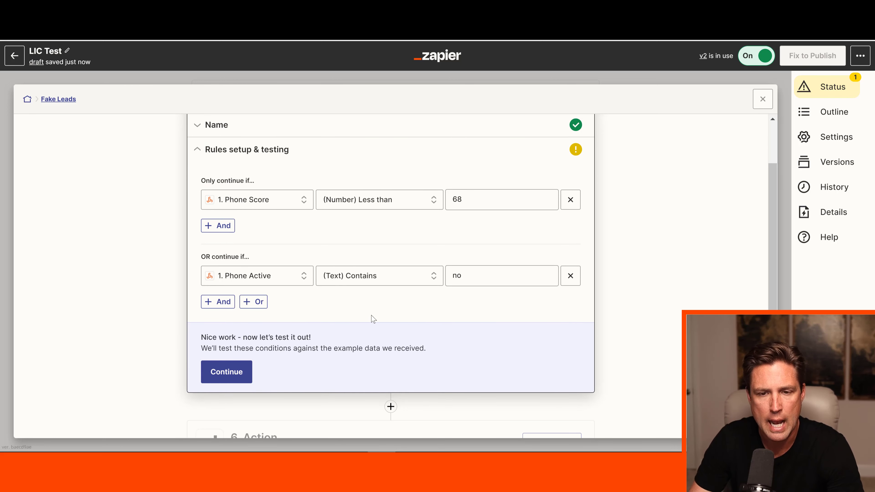
left_click(222, 378)
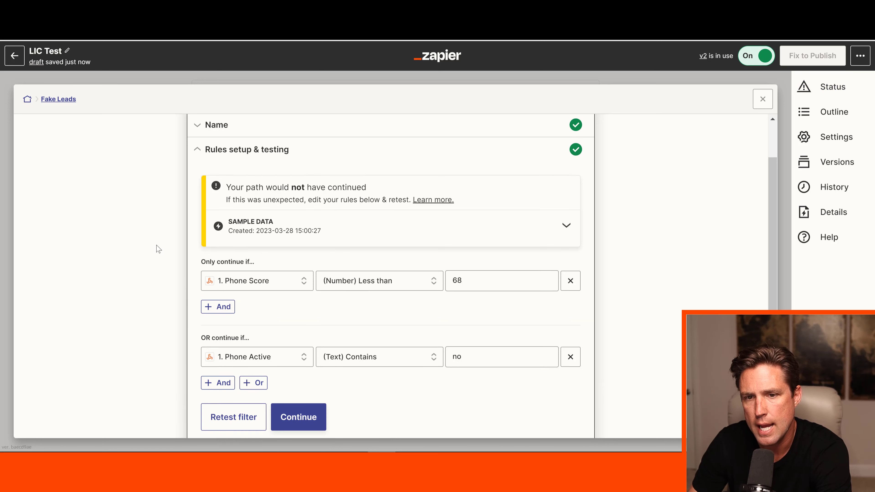
left_click_drag(226, 187, 365, 187)
left_click(365, 187)
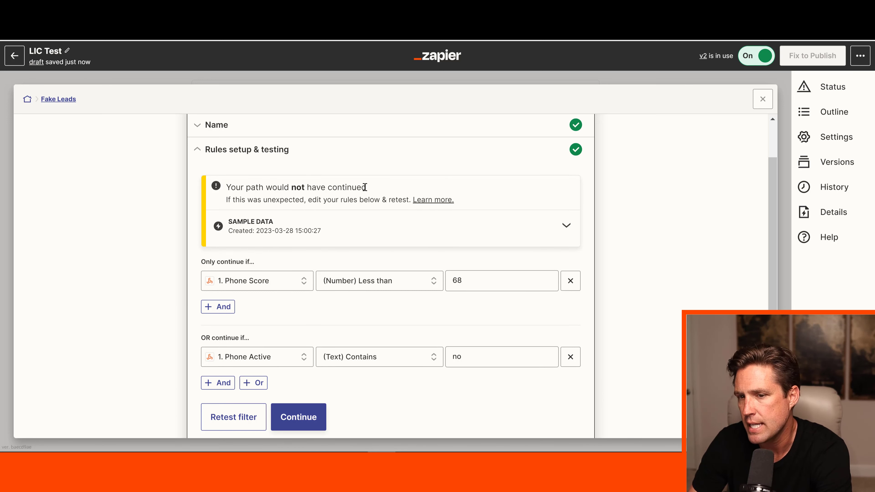
- Switch to the Real Leads path and open its path rules to review the rule test result
left_click(50, 101)
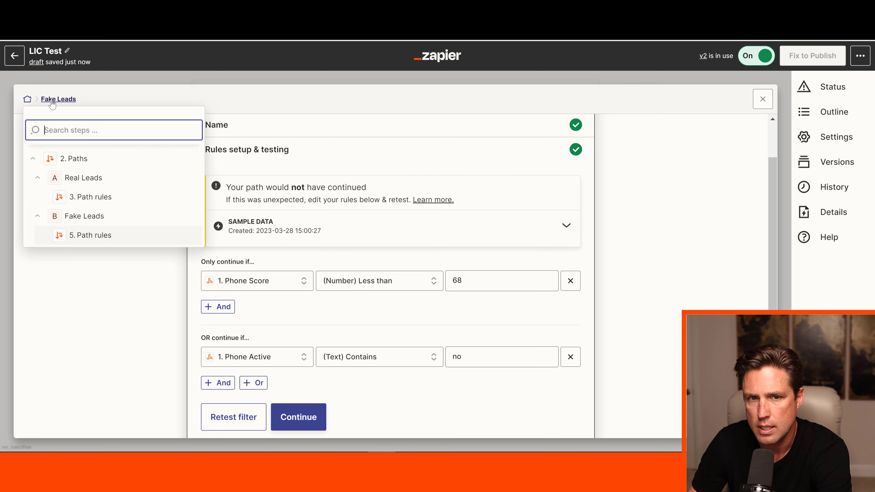
left_click(86, 181)
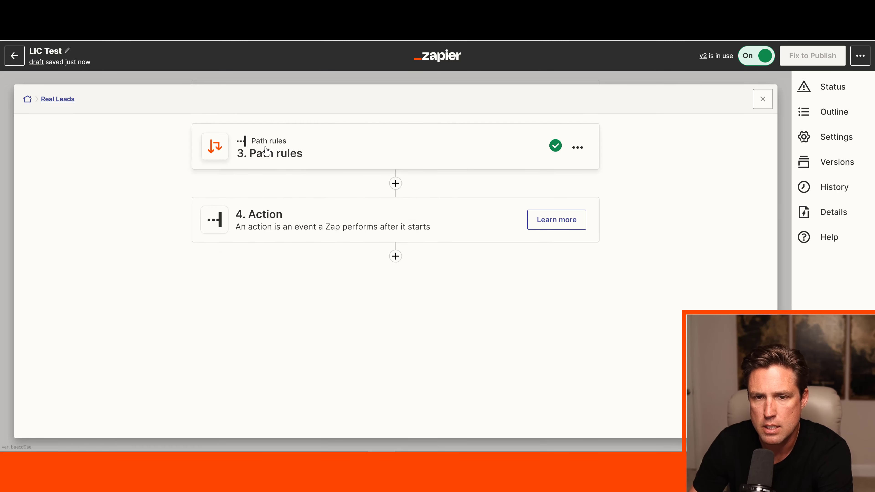
left_click(241, 166)
left_click(252, 267)
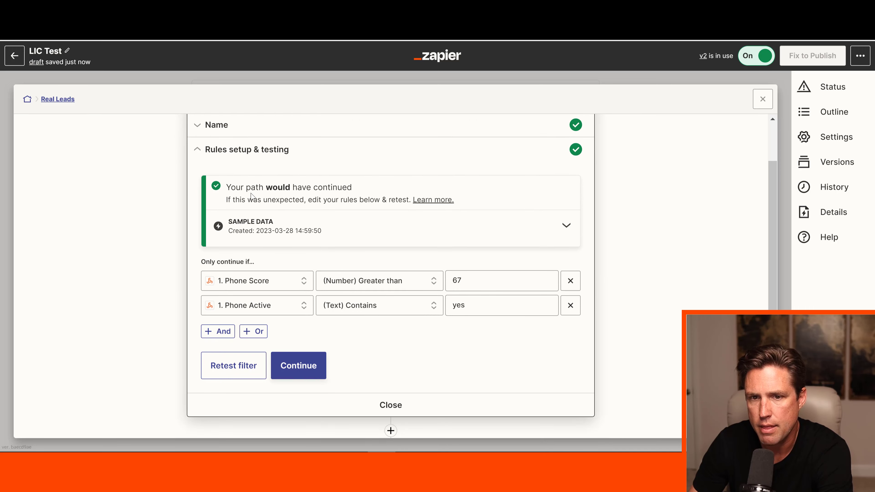
left_click_drag(225, 186, 359, 191)
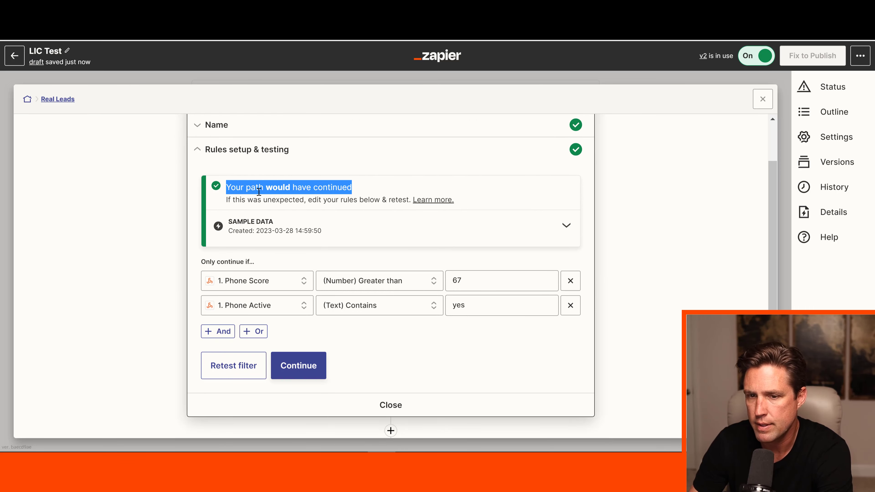
- Set the Real Leads path's action to Google Sheets with the event Create Spreadsheet Row
scroll(332, 365, "down", 3)
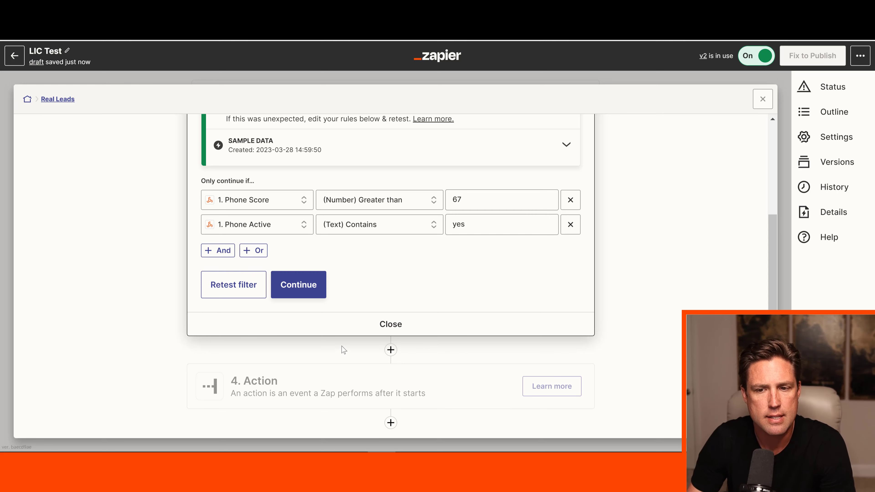
left_click(354, 398)
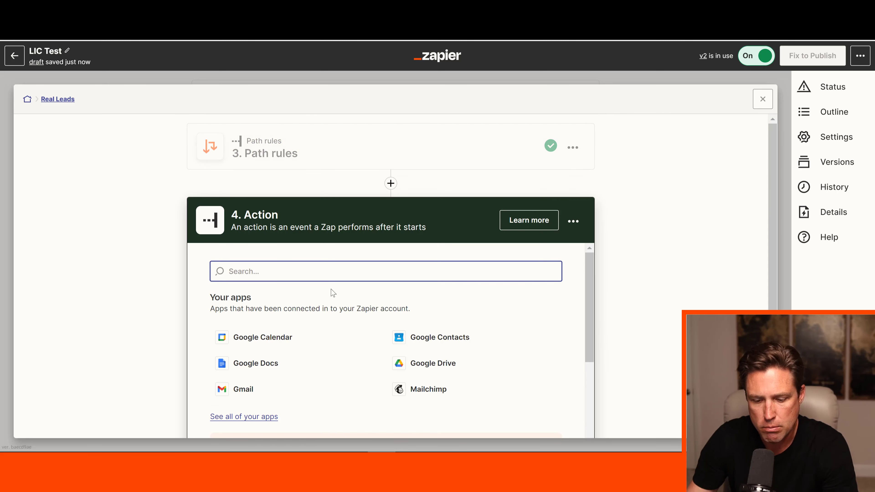
type("g sheet")
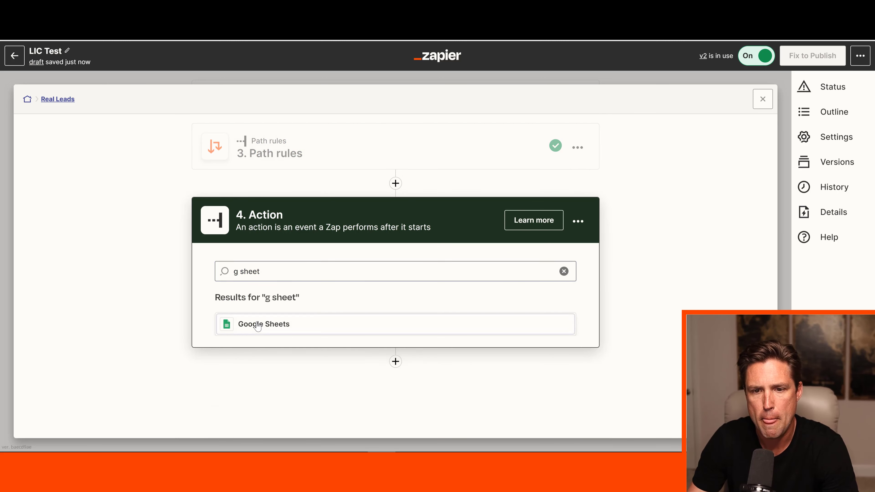
left_click(258, 324)
left_click(228, 337)
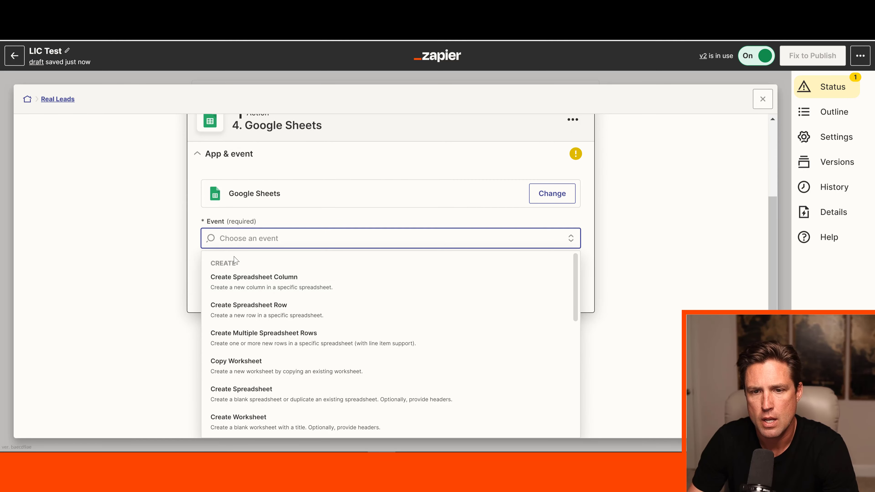
left_click(266, 314)
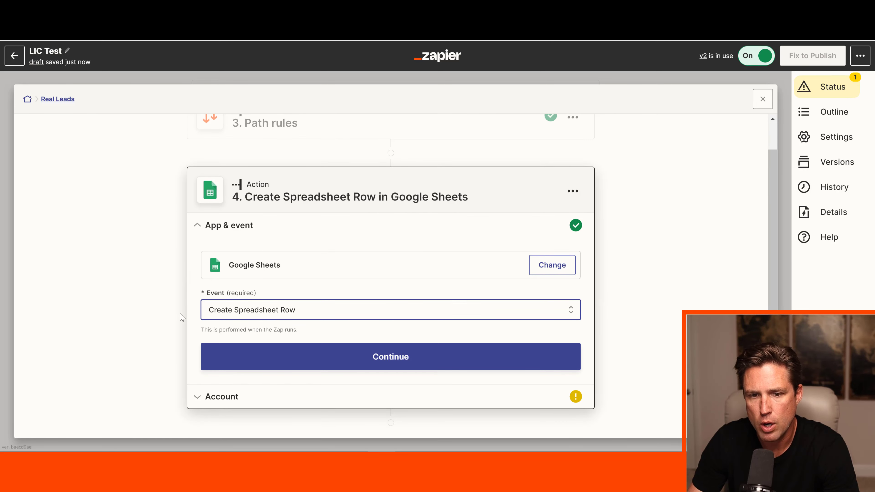
left_click(309, 348)
- Choose the first connected Google Sheets account for the Create Spreadsheet Row action and continue to the action setup
left_click(220, 320)
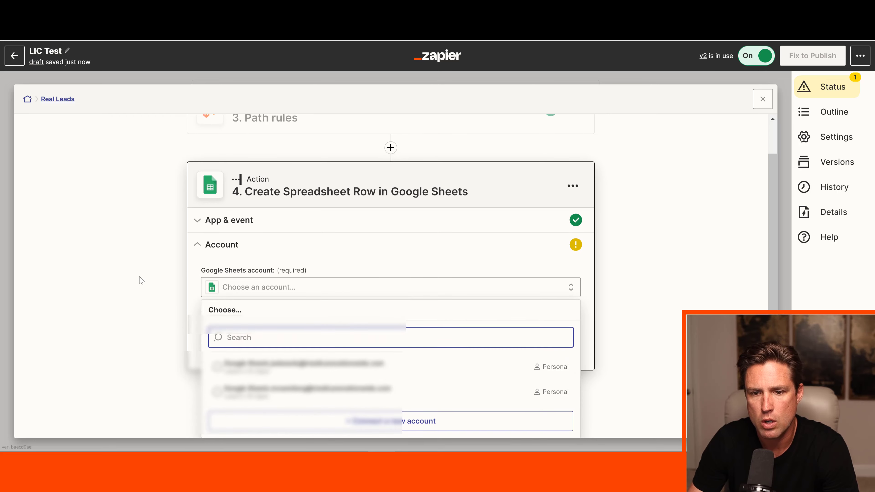
left_click(266, 358)
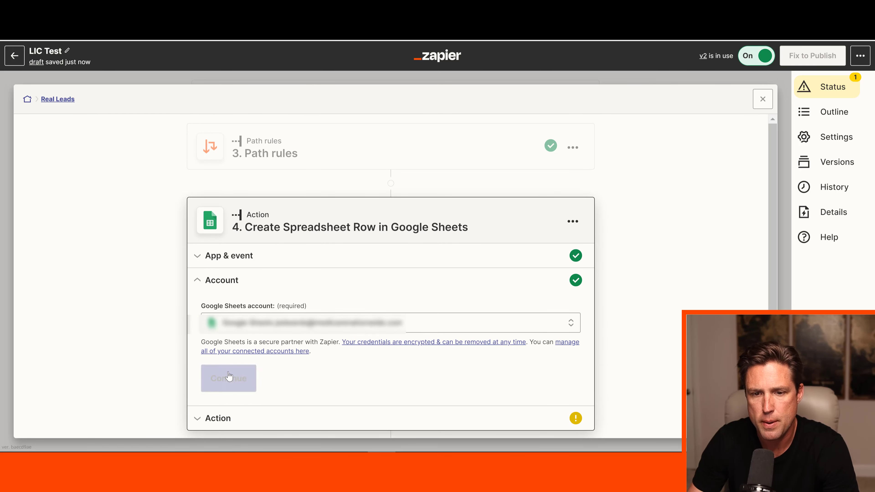
left_click(225, 380)
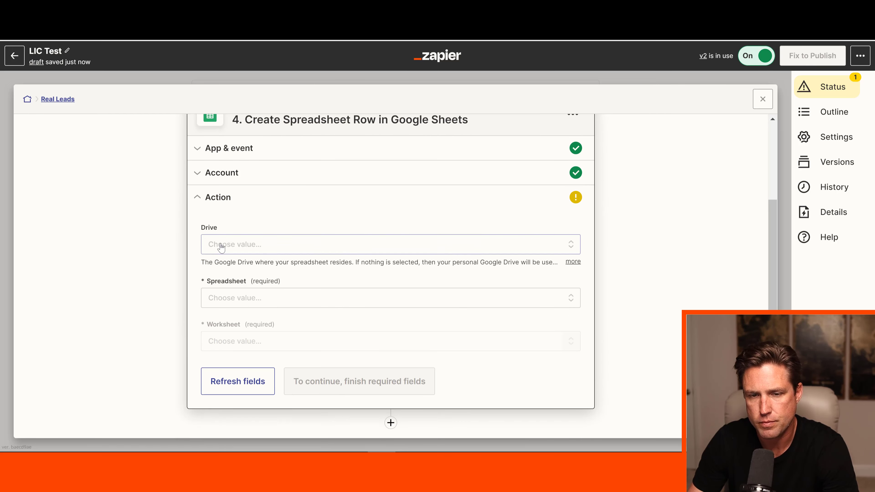
- Target the Leads worksheet of the Zapier to G Sheet Example spreadsheet in the Flow Daddy + Leadidentitycheck.com drive
left_click(221, 244)
type("real")
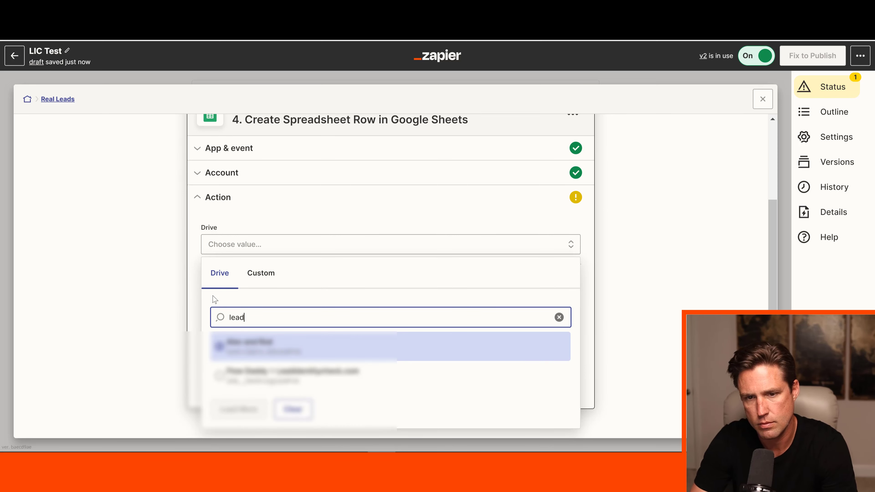
left_click(279, 361)
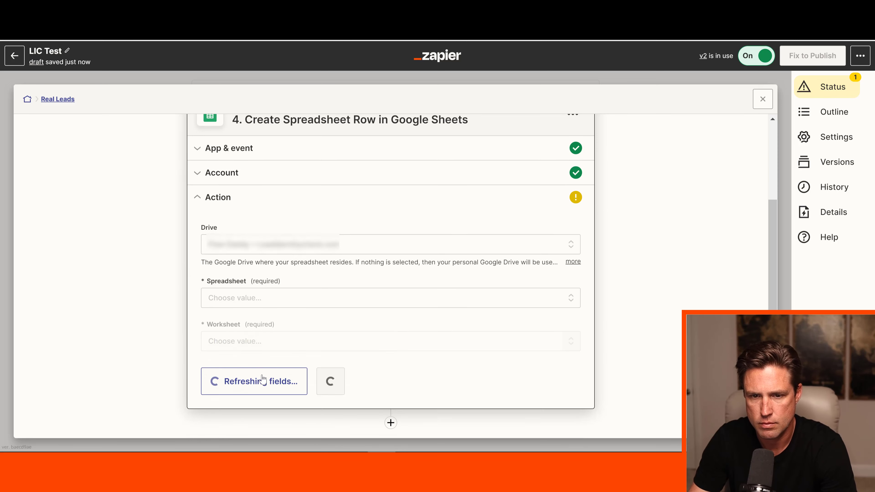
left_click(230, 299)
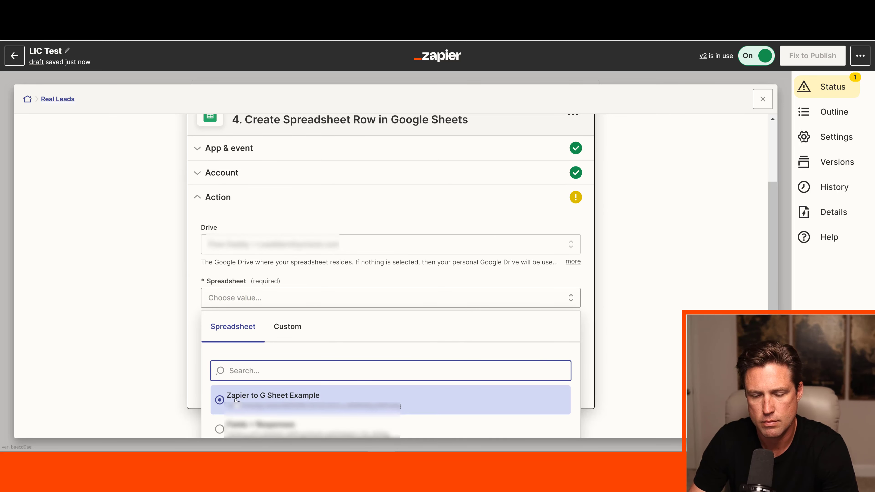
left_click(236, 399)
left_click(237, 341)
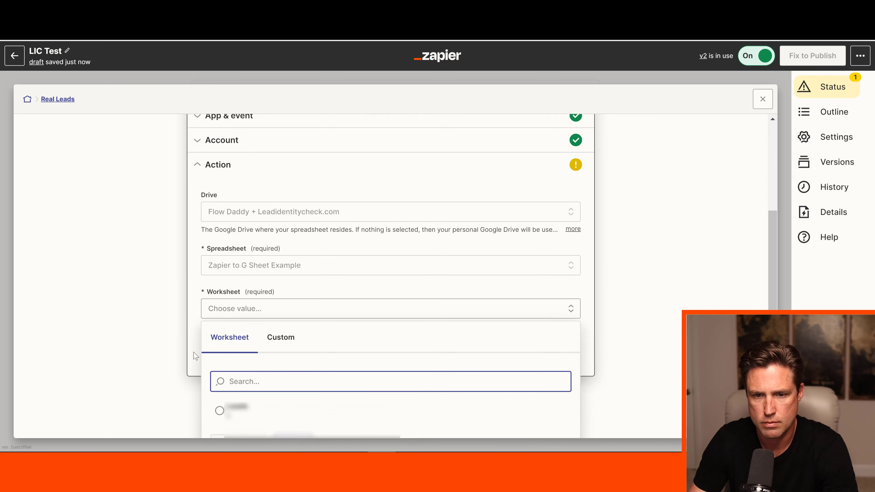
left_click(225, 383)
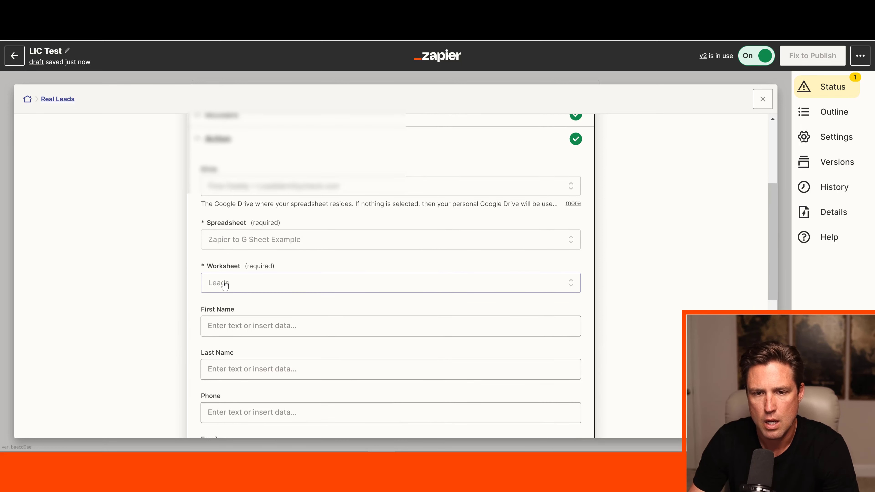
- Map the worksheet's First Name column to the First Name value from the Catch Hook webhook
scroll(176, 263, "down", 2)
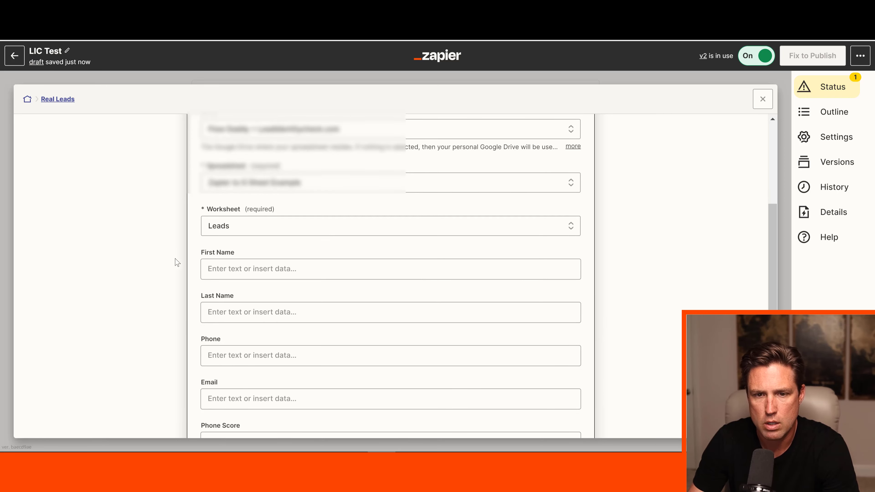
scroll(168, 213, "down", 2)
left_click(221, 208)
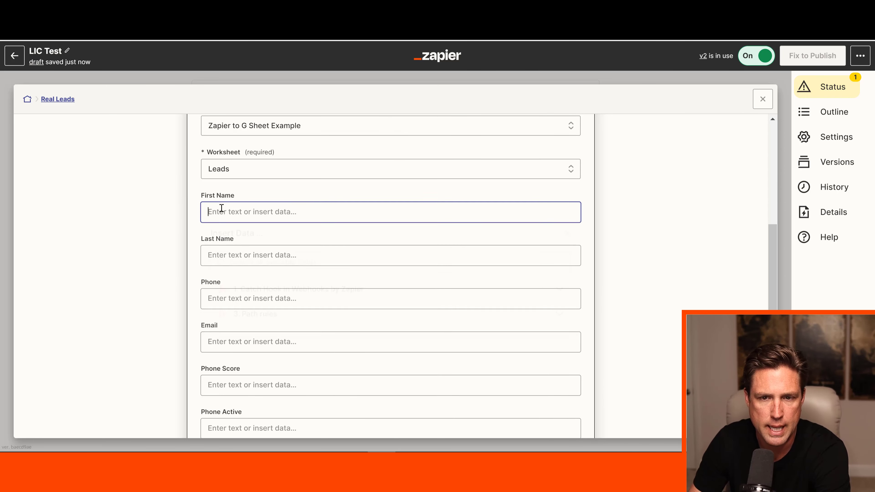
left_click(275, 299)
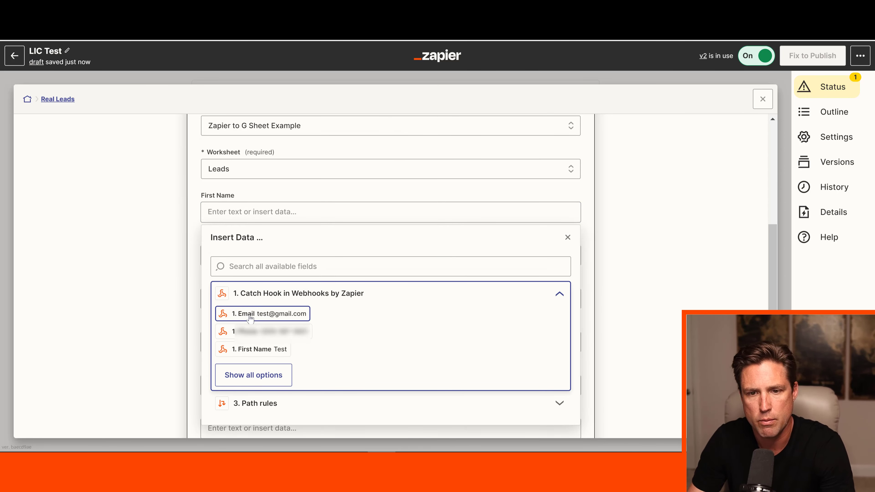
left_click(258, 348)
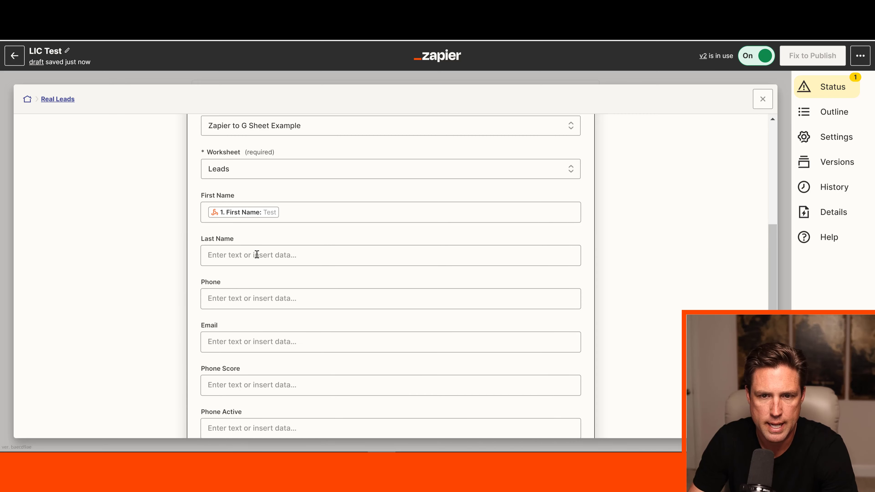
- Set the Real or Fake column of the new spreadsheet row to the text "Real"
scroll(165, 280, "down", 4)
left_click(234, 266)
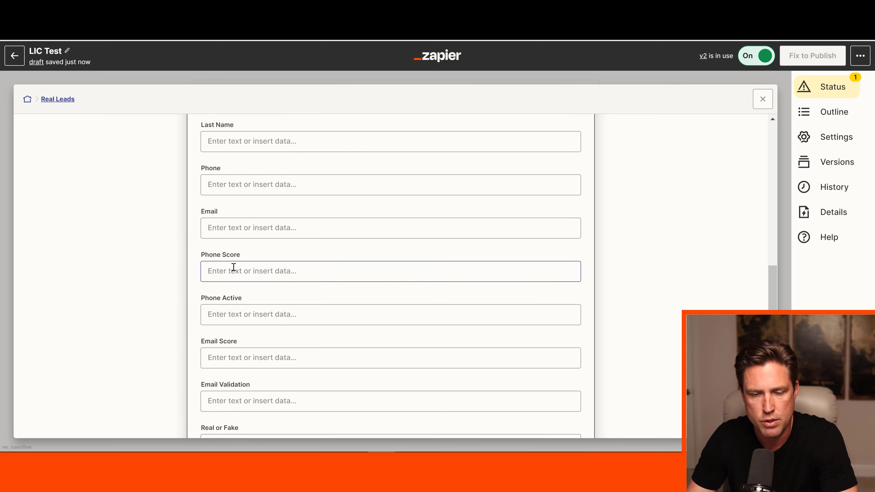
scroll(234, 266, "down", 2)
left_click(229, 258)
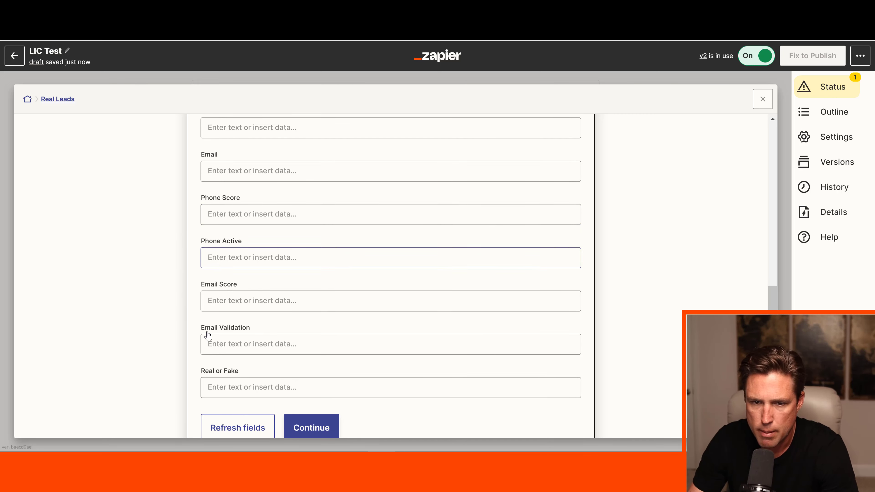
left_click(221, 386)
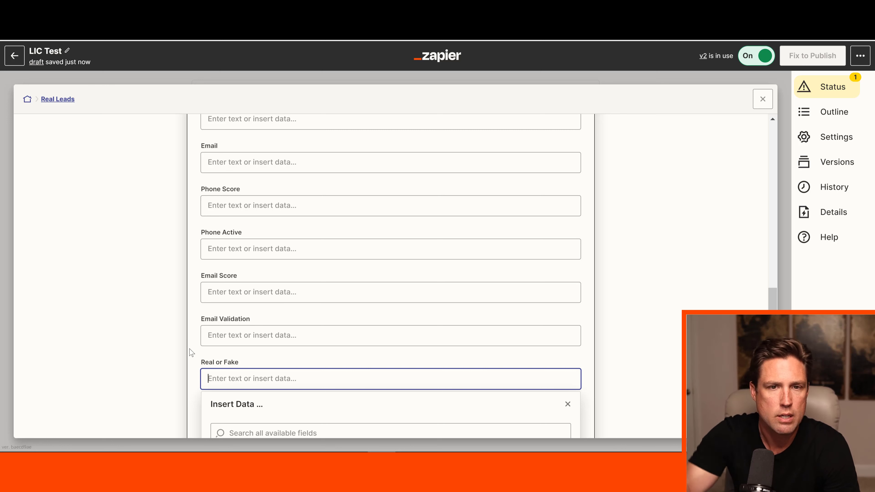
type("Real")
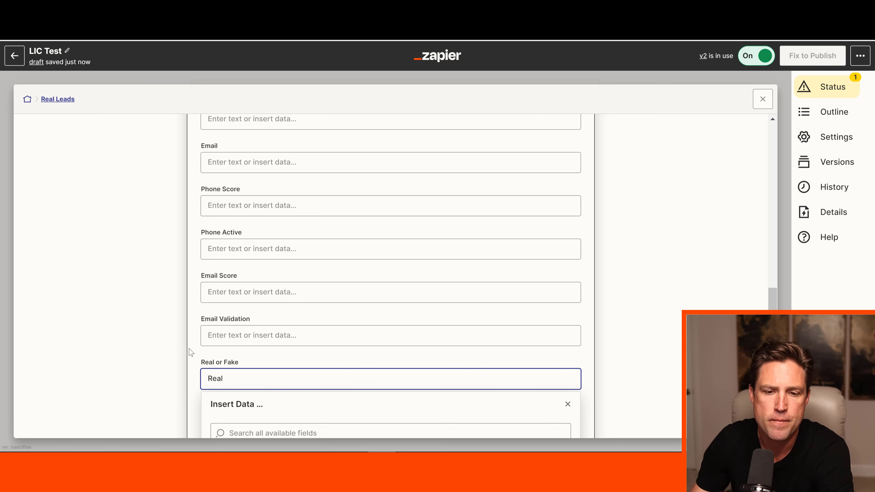
left_click(182, 348)
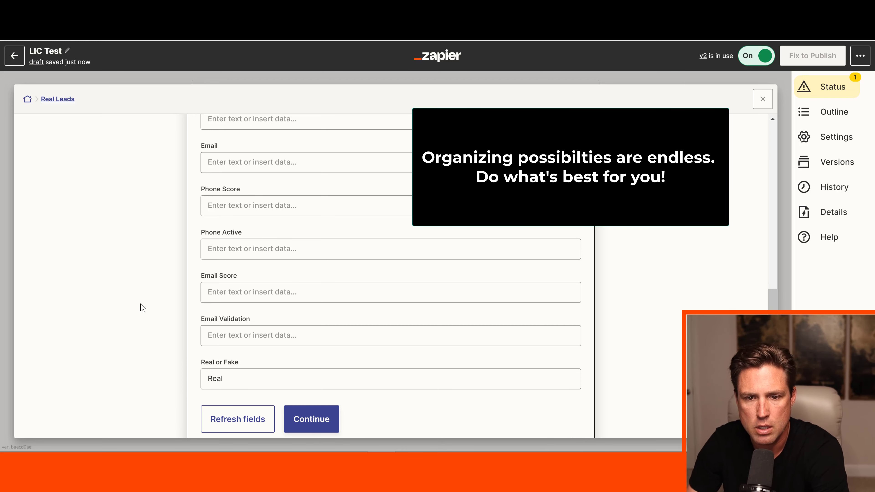
- In the Fake Leads path, set the action to Google Sheets with the Create Spreadsheet Row event
left_click(52, 101)
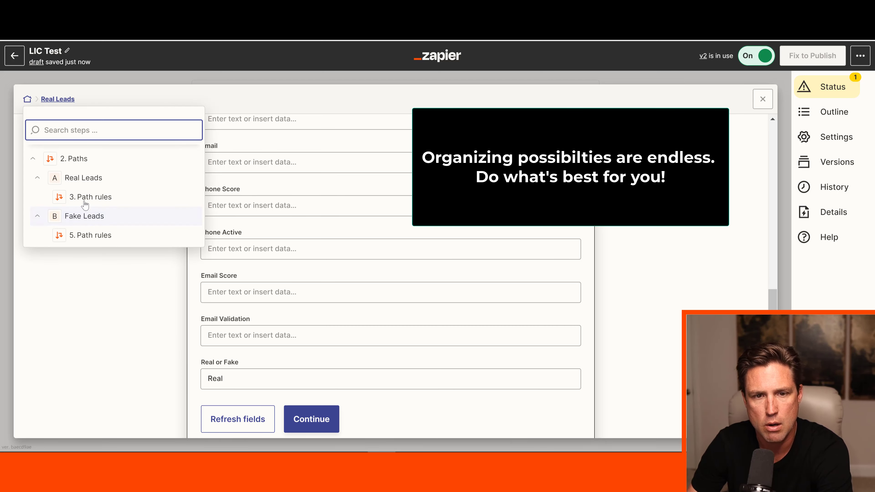
left_click(86, 220)
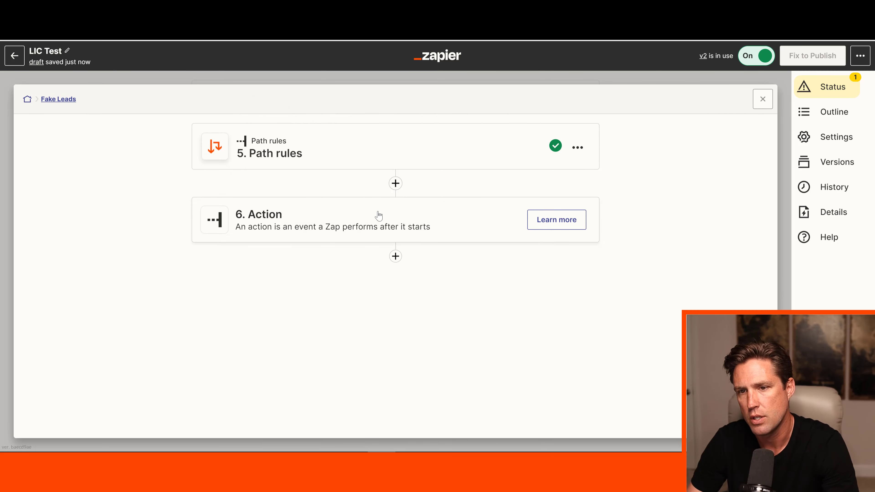
left_click(371, 220)
type("g sheet")
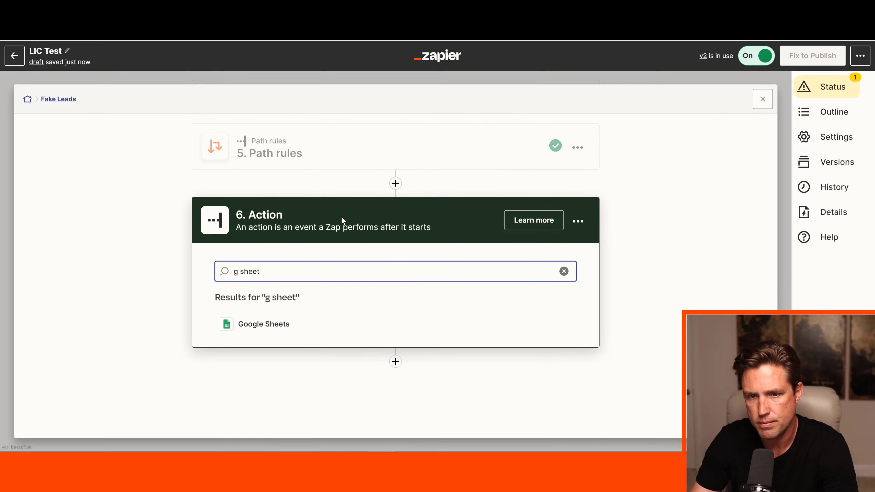
left_click(255, 328)
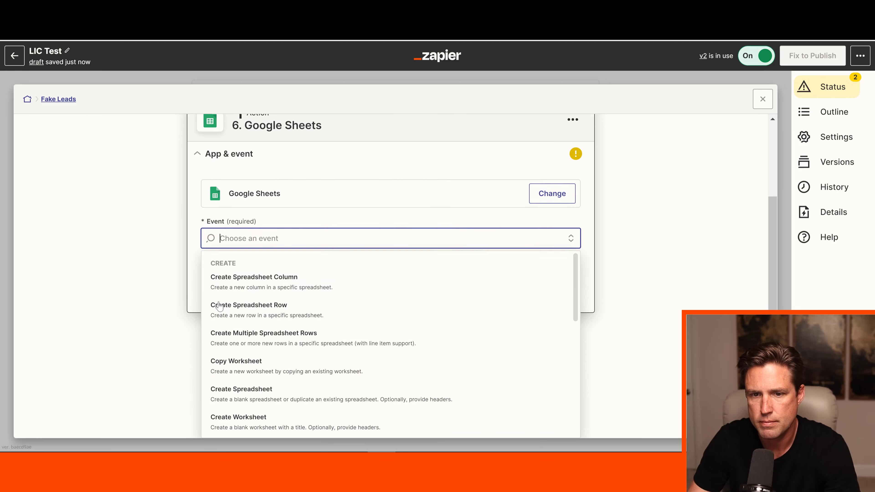
left_click(253, 310)
left_click(287, 332)
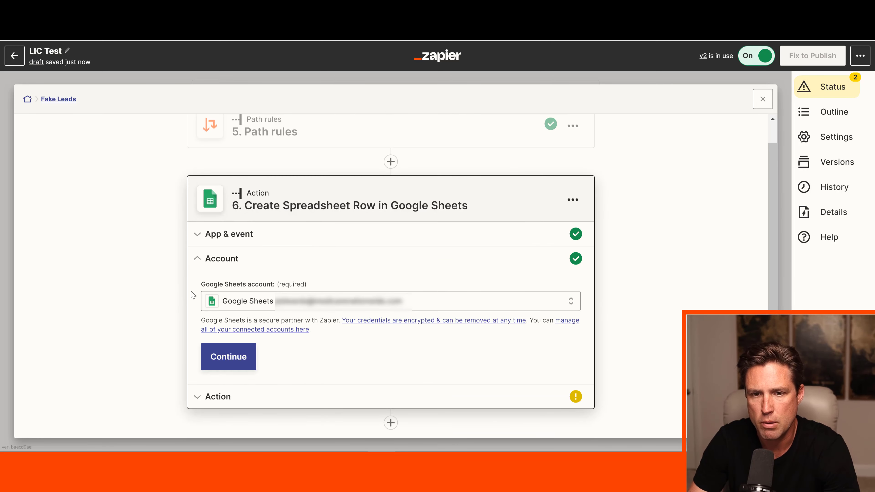
- Keep the connected account and target the Leads worksheet of Zapier to G Sheet Example in the Flow Daddy + Leadidentitycheck.com drive
left_click(228, 357)
left_click(255, 244)
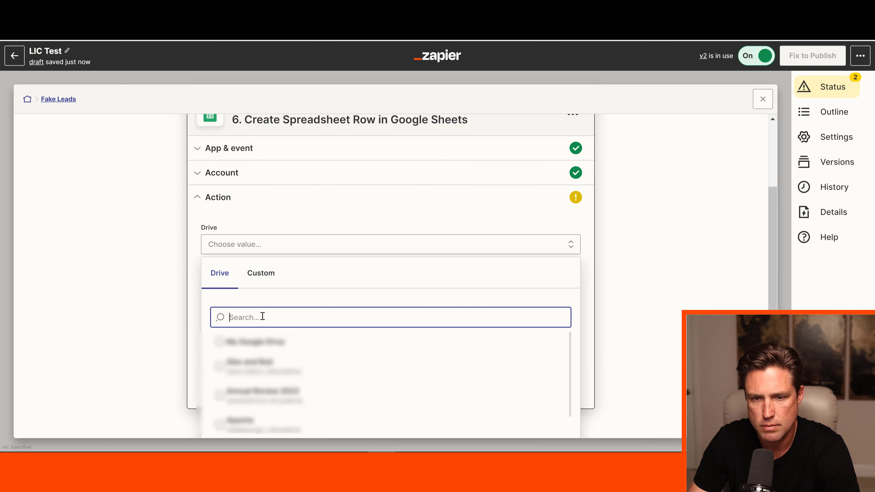
type("lead")
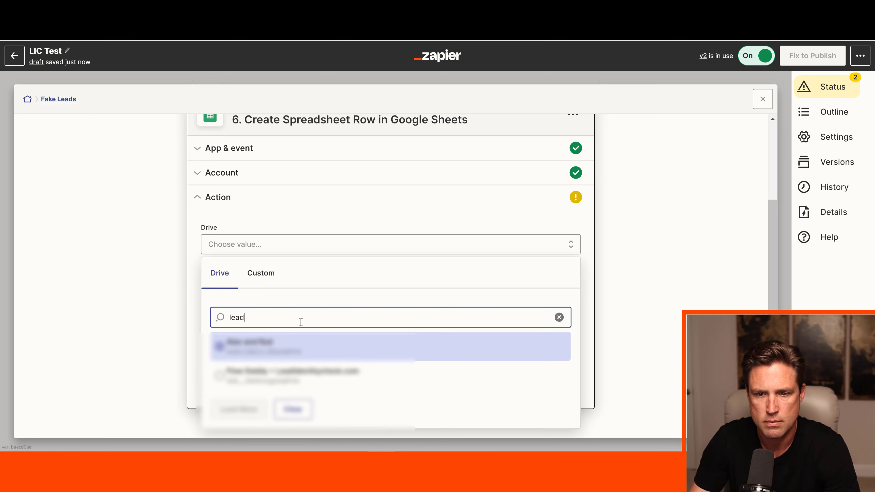
left_click(292, 372)
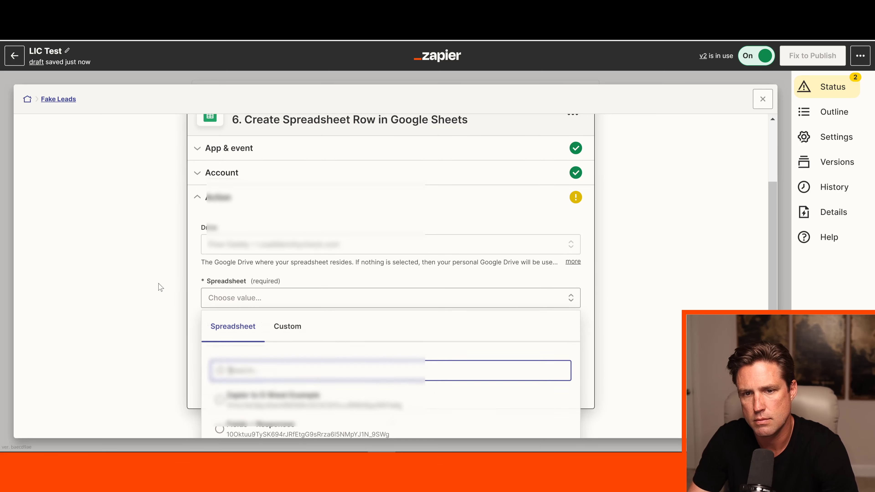
left_click(226, 338)
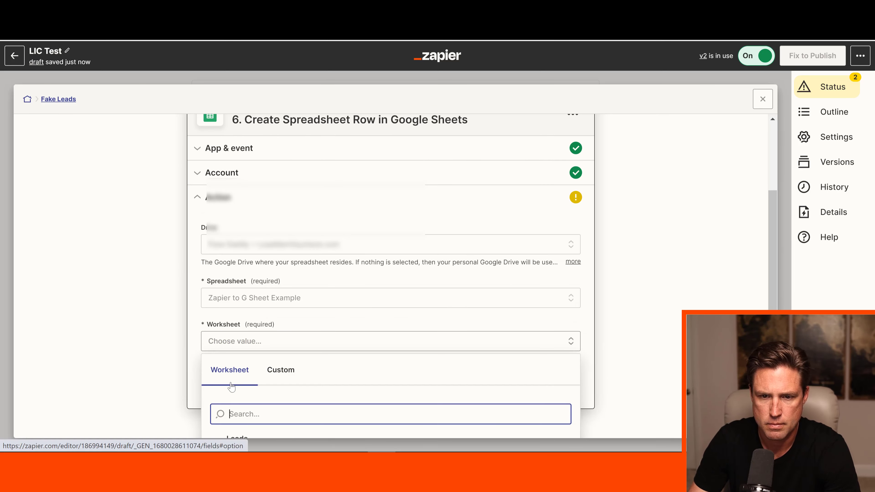
left_click(228, 383)
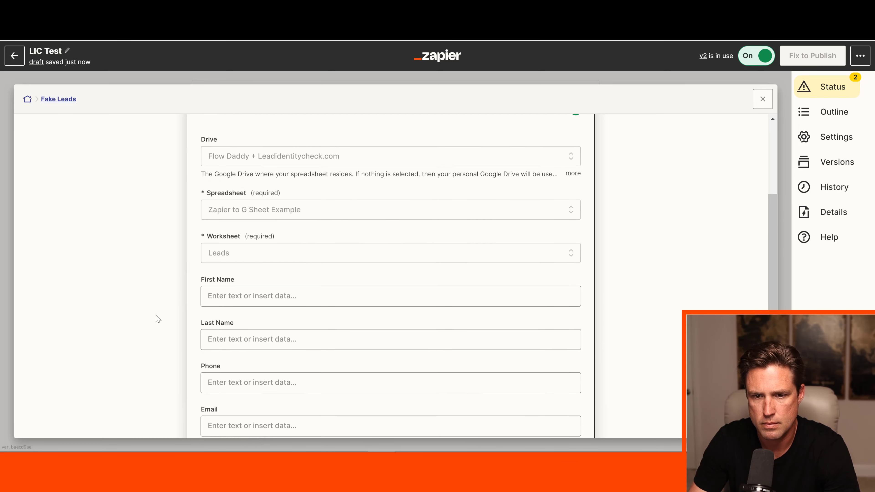
- Set the Fake Leads row's Real or Fake column to the text "Fake" and continue to the action test
scroll(214, 168, "down", 4)
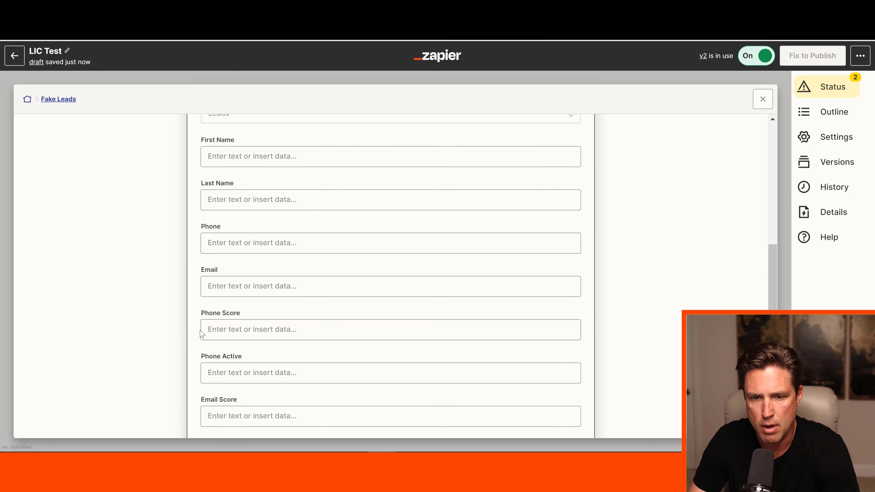
scroll(201, 333, "down", 3)
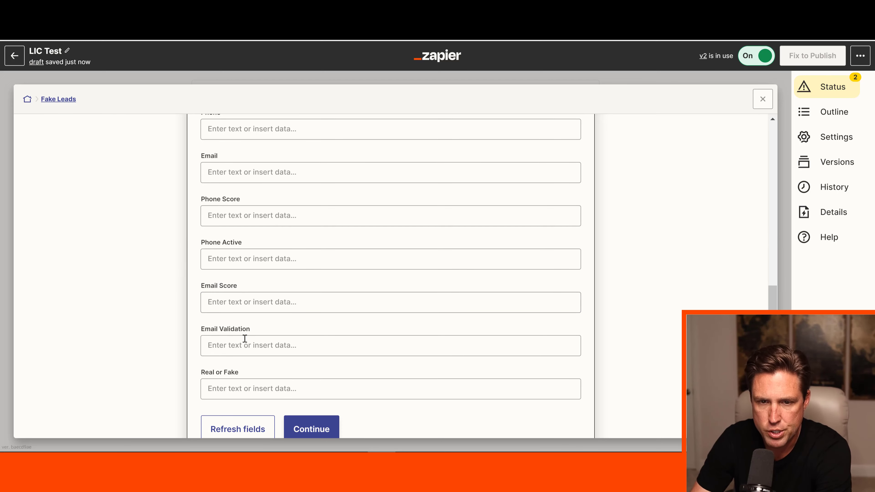
left_click(210, 388)
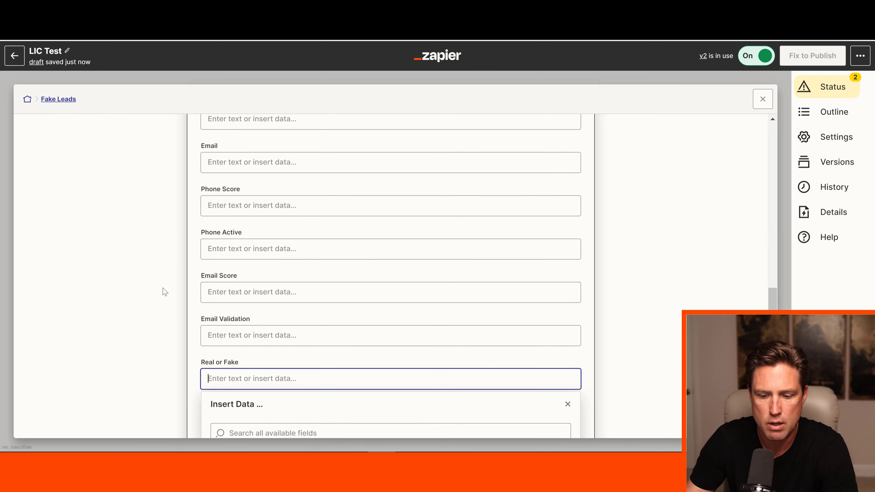
type("Fake")
left_click(129, 278)
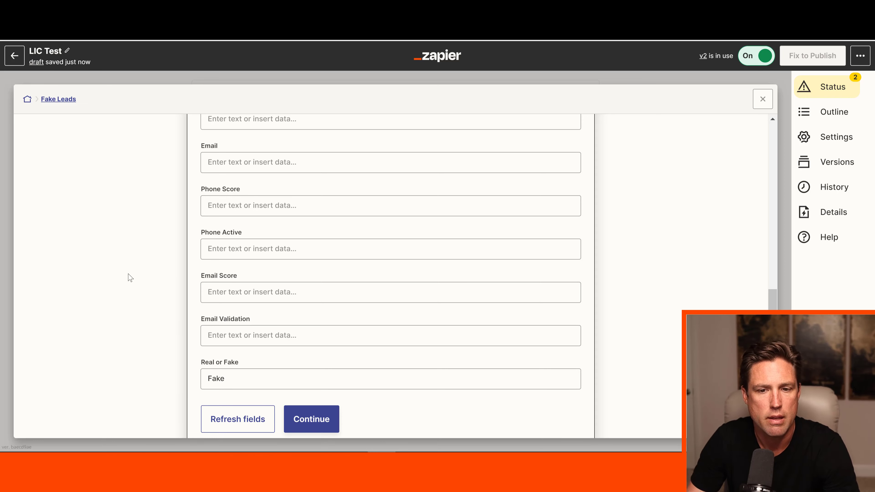
left_click(301, 425)
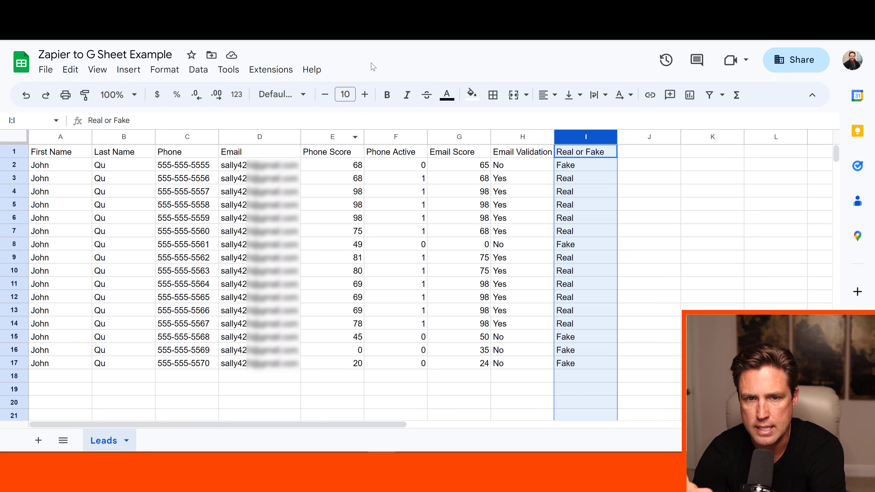
- Examine the Real or Fake column header in the Zapier to G Sheet Example spreadsheet in Google Sheets
left_click(633, 191)
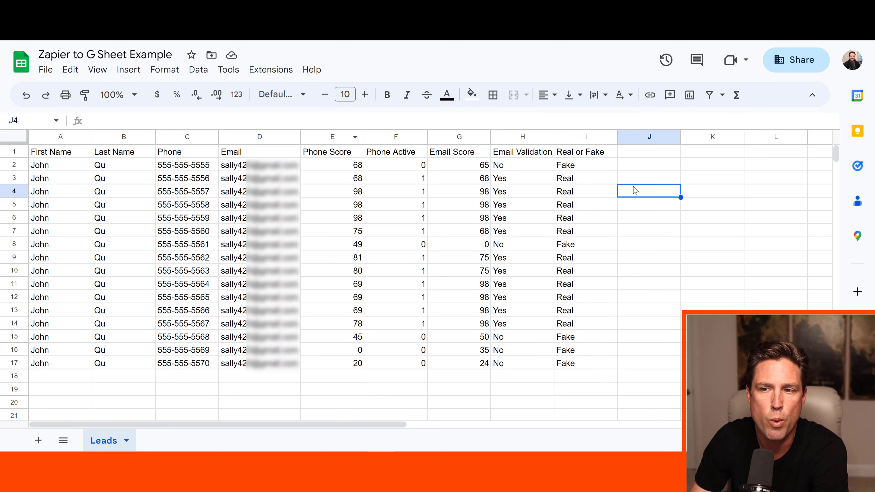
left_click(573, 165)
left_click(577, 152)
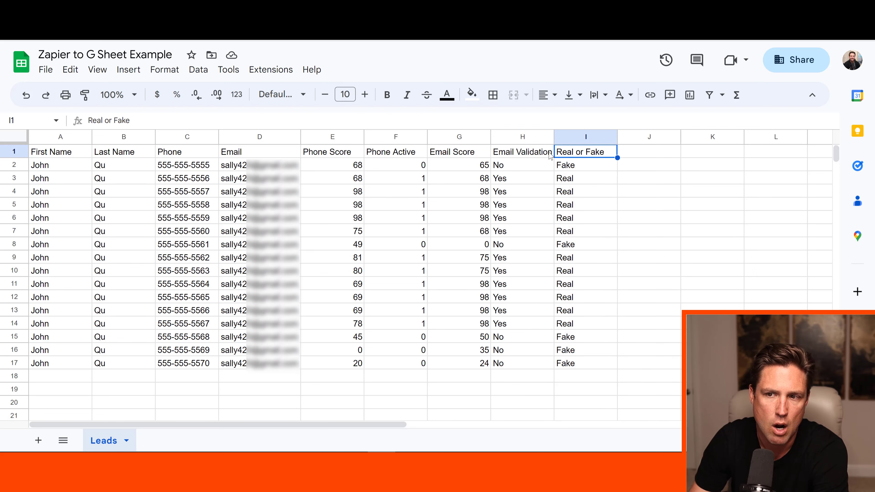
left_click(551, 155)
left_click(577, 155)
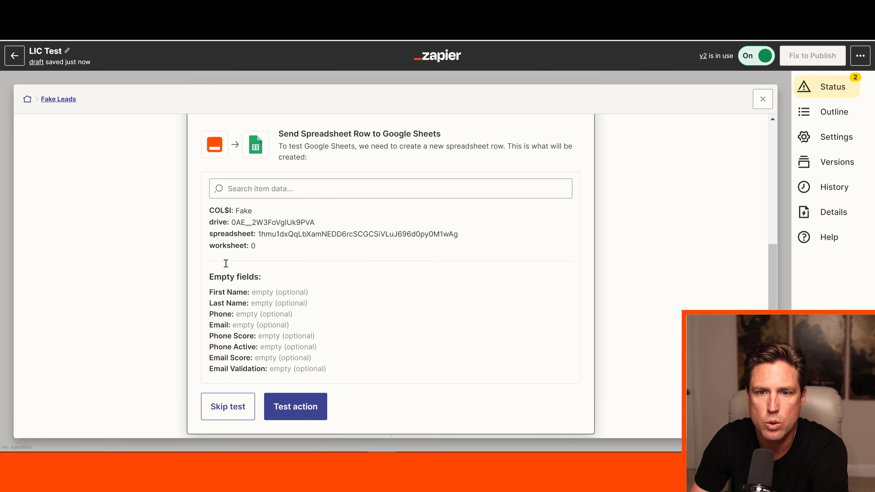
- Switch to Zapier and review the Real or Fake field in the Fake Leads path's Google Sheets action setup
scroll(213, 171, "up", 3)
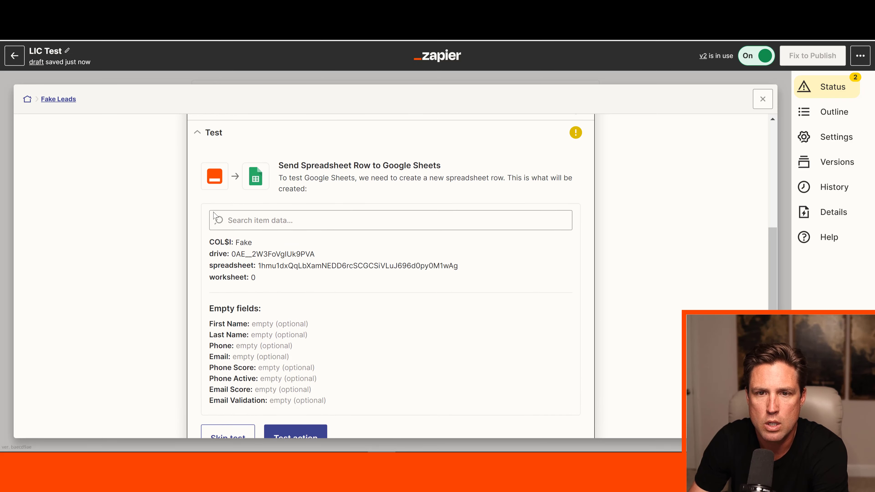
left_click(213, 168)
scroll(152, 250, "down", 10)
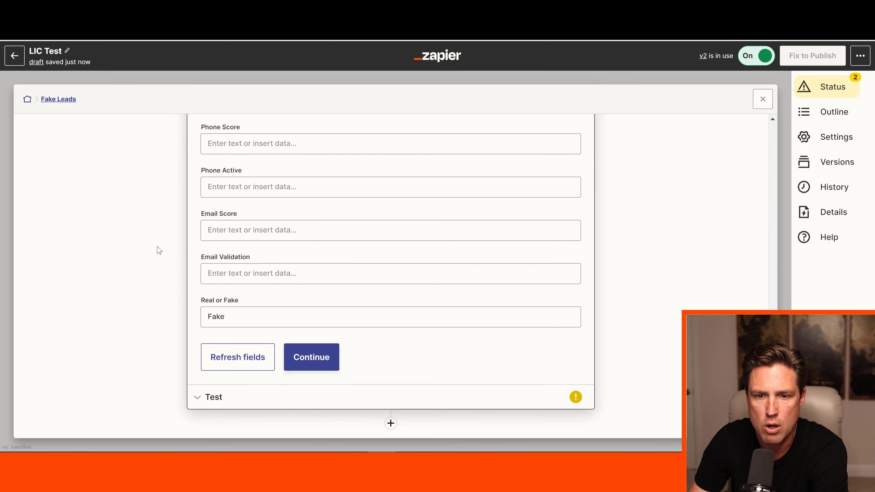
left_click(227, 314)
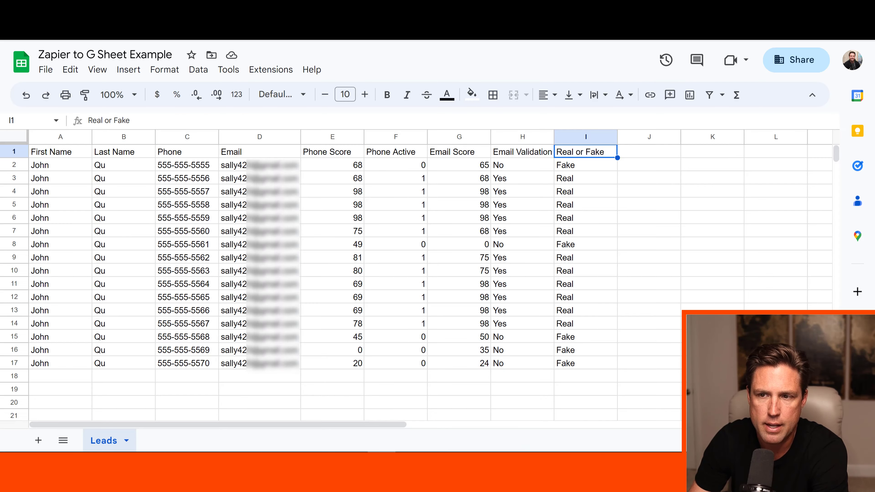
- Return to the Google Sheets spreadsheet and review the Real or Fake entries from the first to the last lead row
left_click(587, 140)
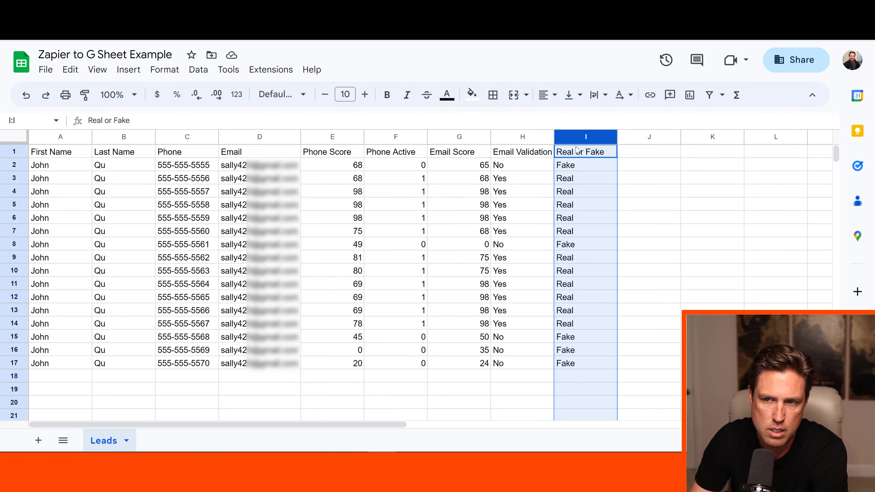
left_click(578, 165)
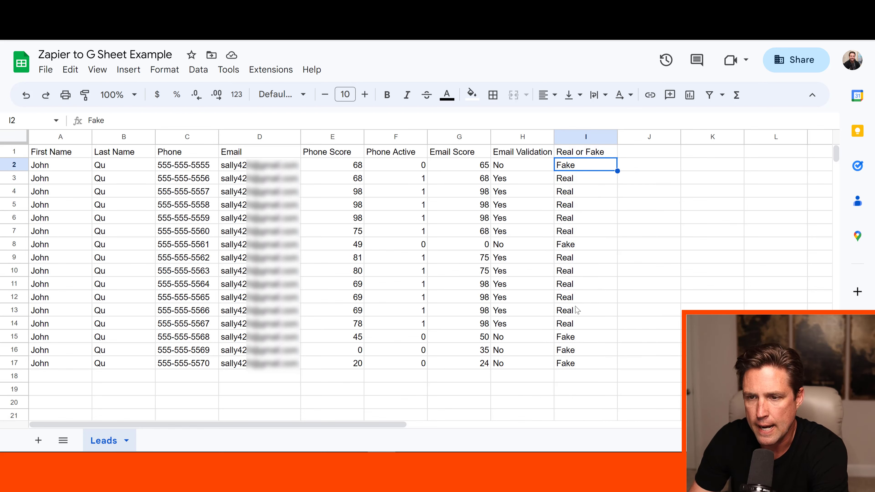
left_click(566, 362)
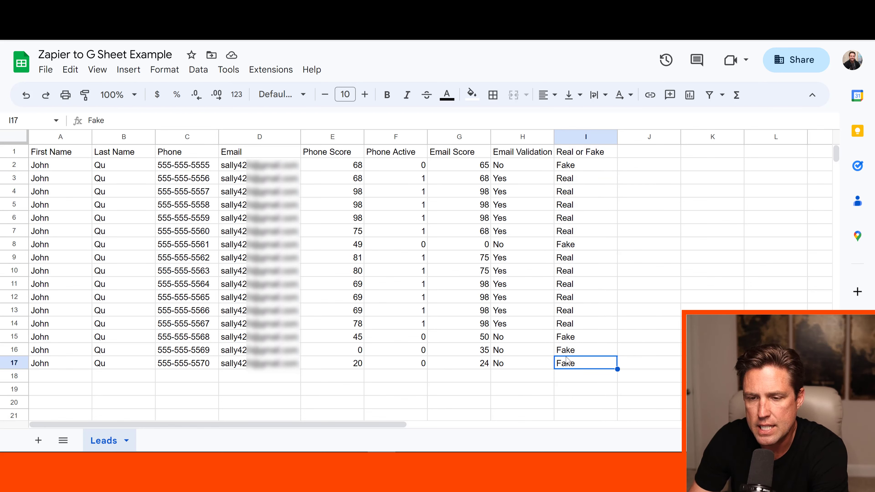
left_click(592, 172)
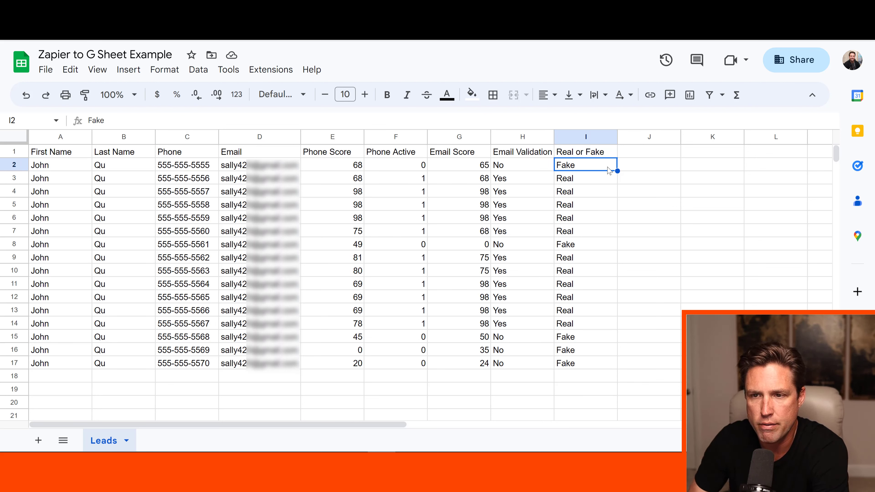
left_click_drag(607, 170, 599, 155)
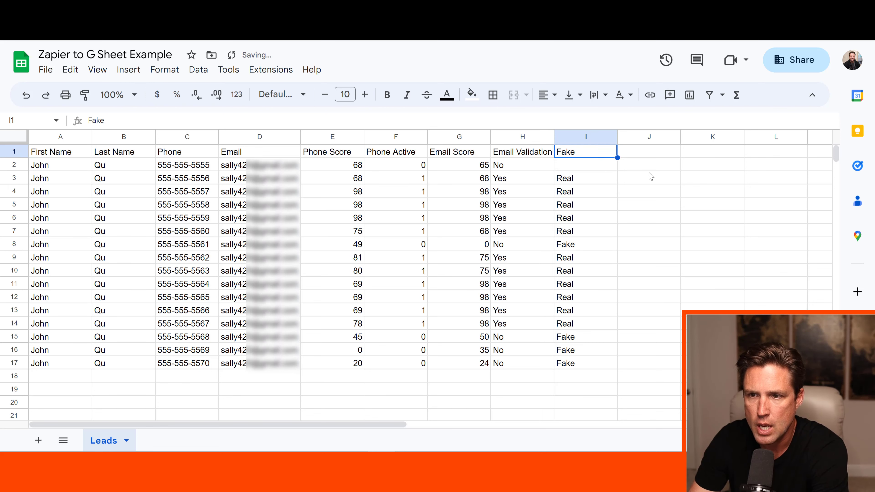
key("ctrl+z")
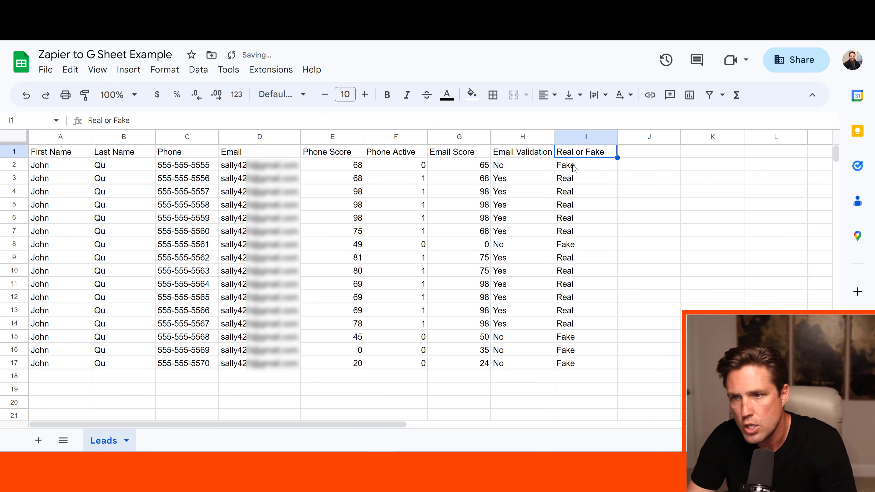
- Insert a chart of the Real or Fake column and set its chart type to Pie chart
left_click(568, 138)
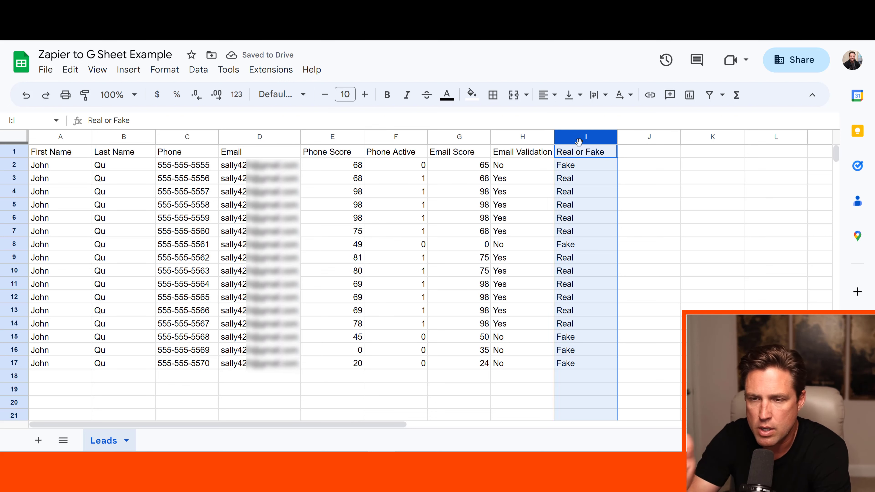
left_click(690, 98)
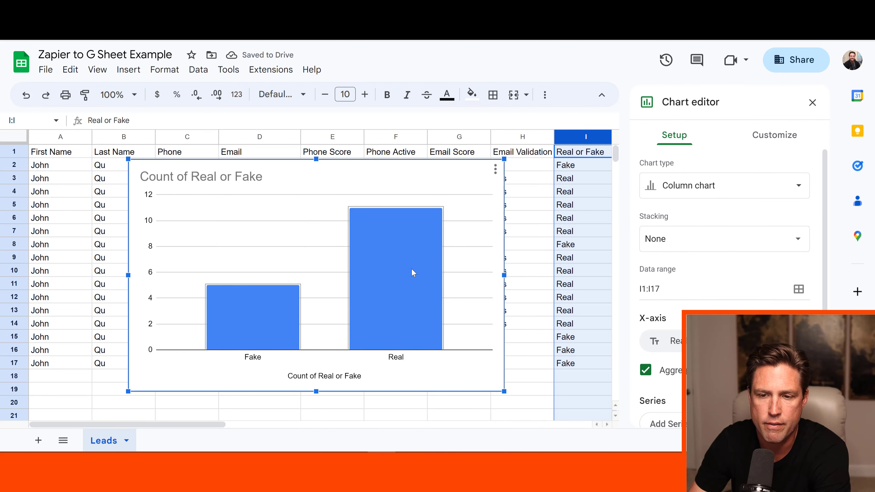
left_click(721, 187)
left_click(663, 306)
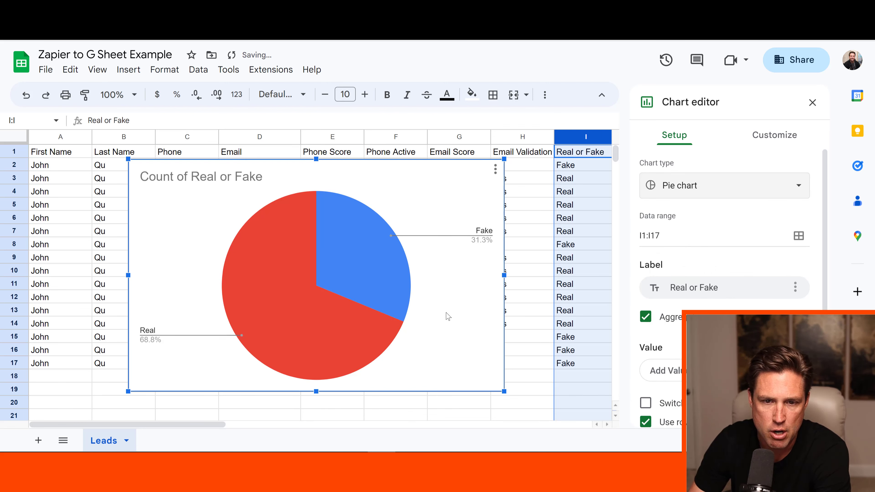